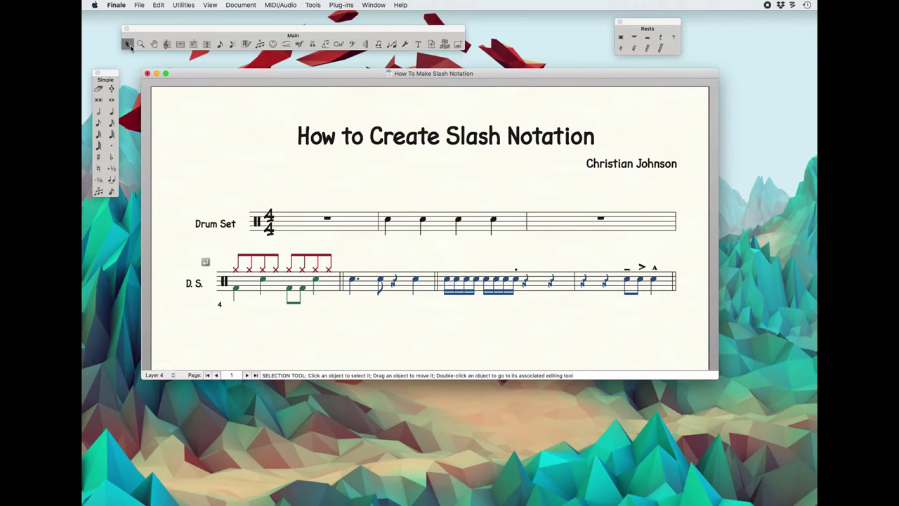
Apply the 01. Slash Notation staff style to the first measure of the Drum Set staff.
left_click(306, 223)
right_click(310, 222)
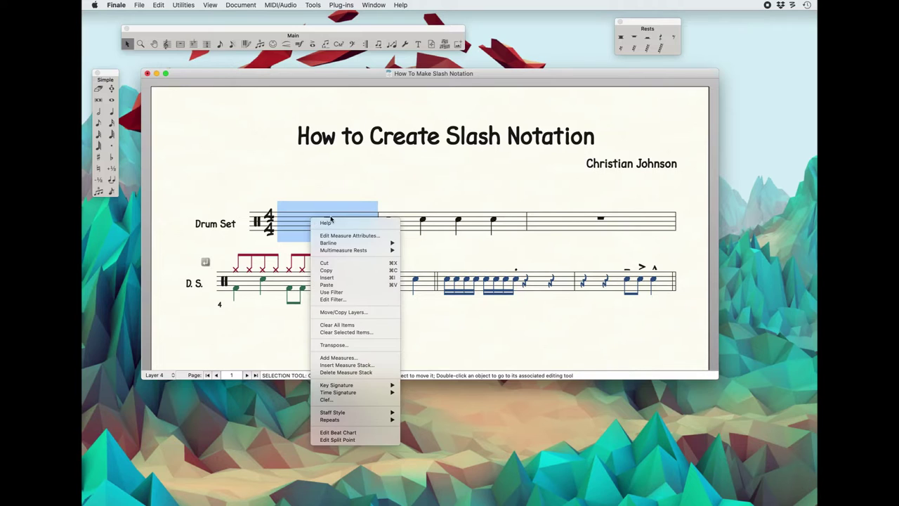
mouse_move(326, 416)
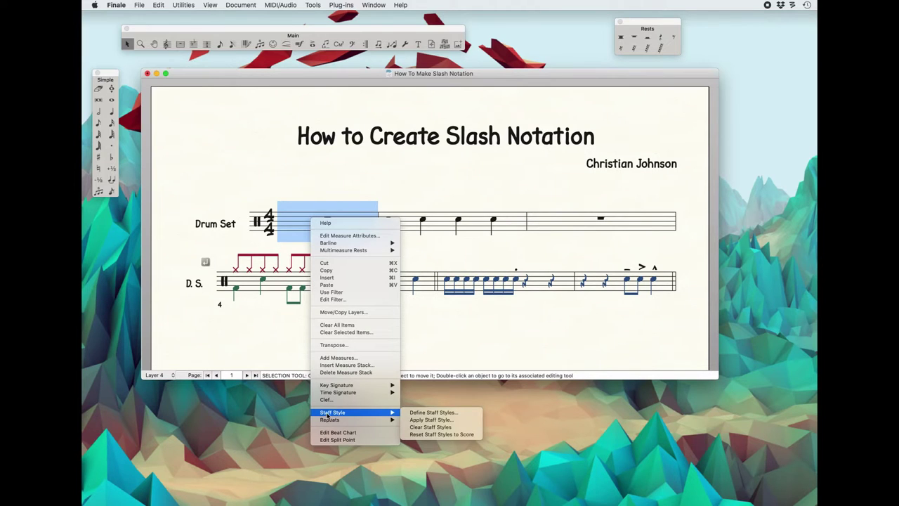
left_click(429, 419)
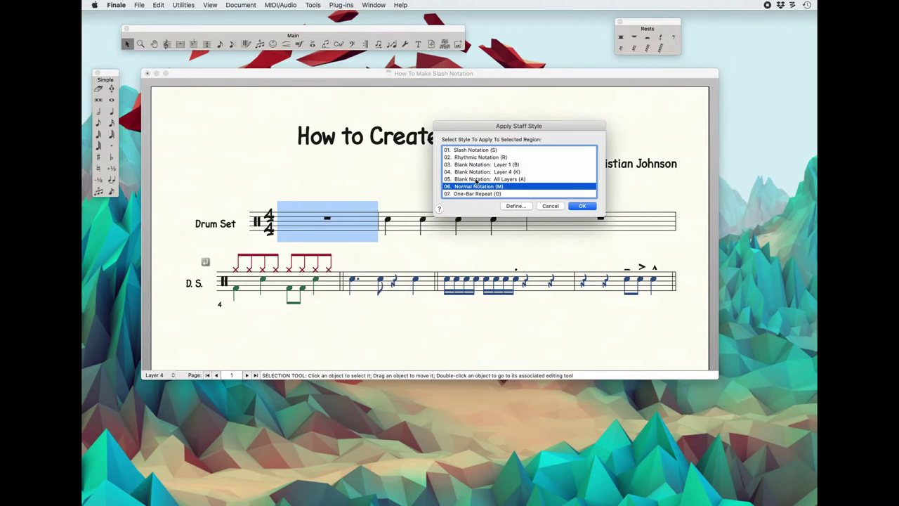
left_click(470, 150)
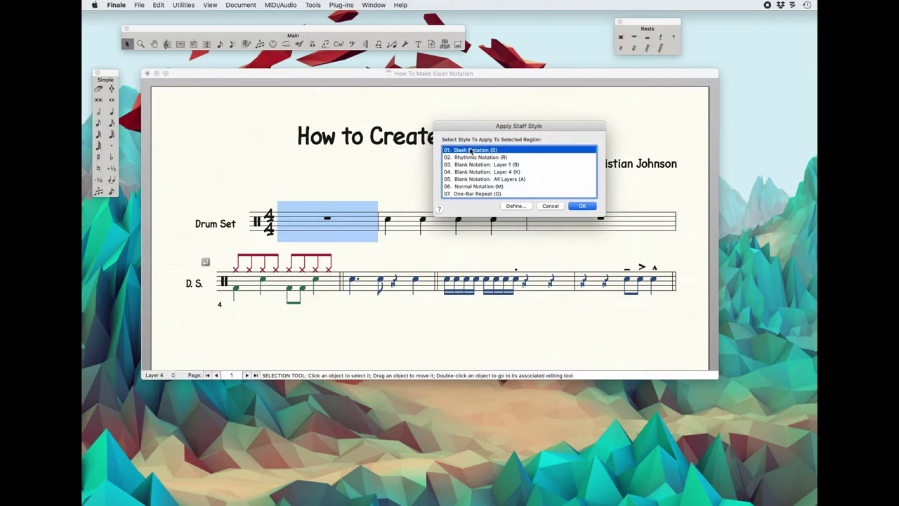
left_click(582, 205)
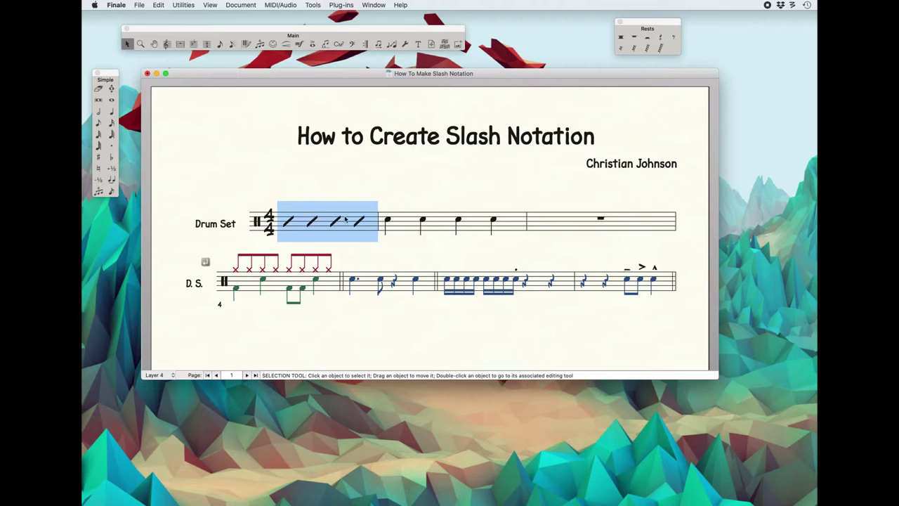
Apply the 01. Slash Notation staff style to the second measure, which holds the four quarter notes.
left_click(414, 226)
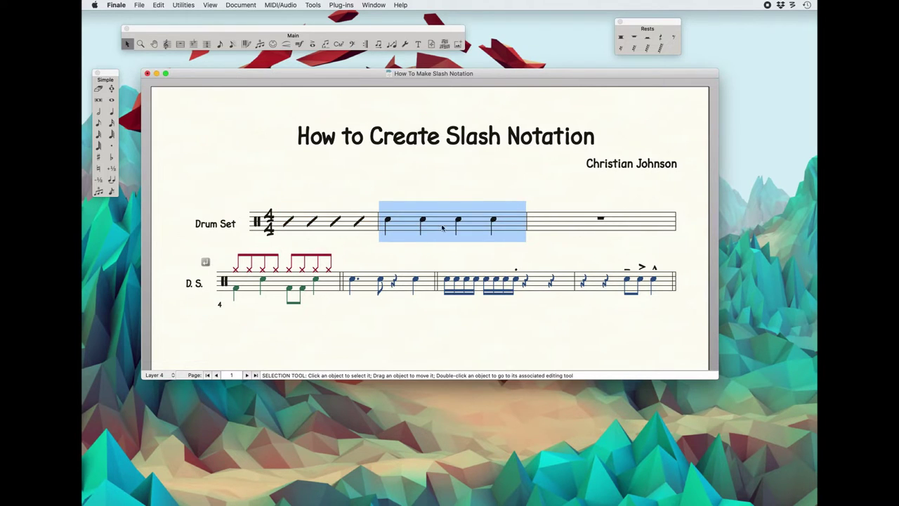
right_click(437, 220)
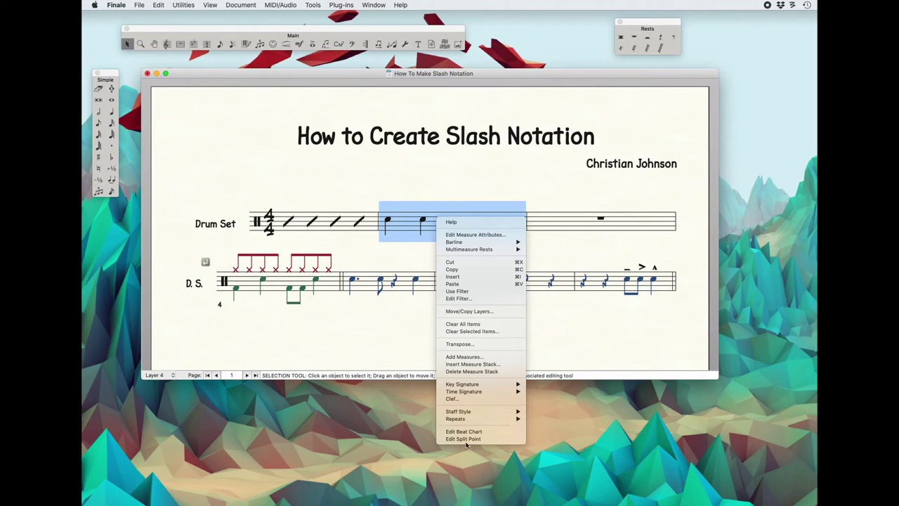
mouse_move(468, 412)
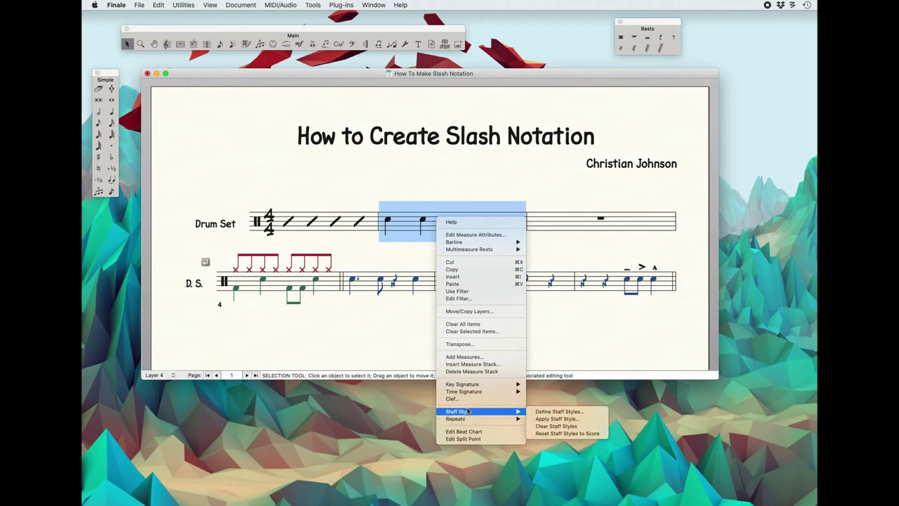
left_click(562, 418)
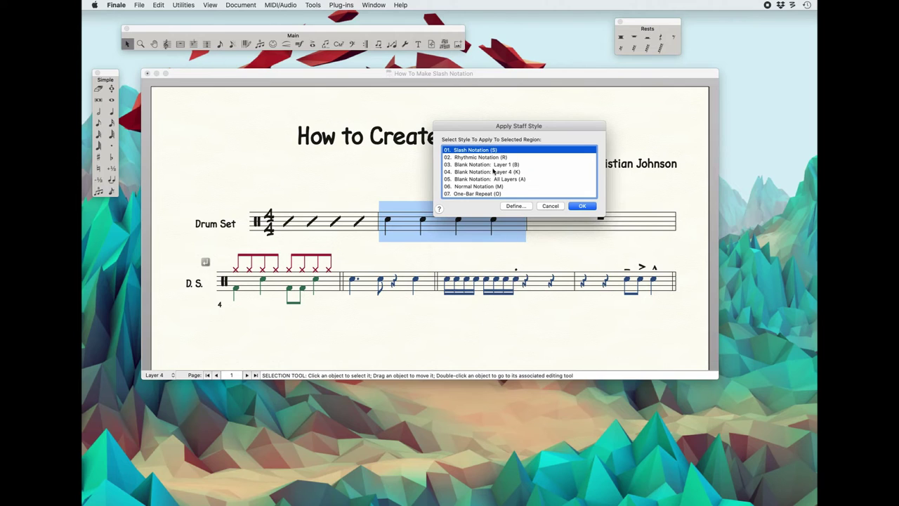
left_click(582, 206)
left_click(460, 190)
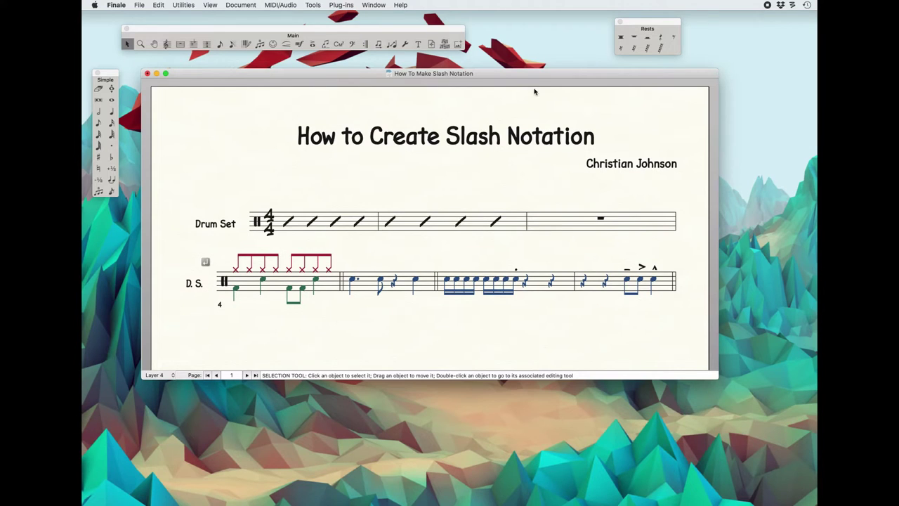
left_click_drag(536, 75, 534, 75)
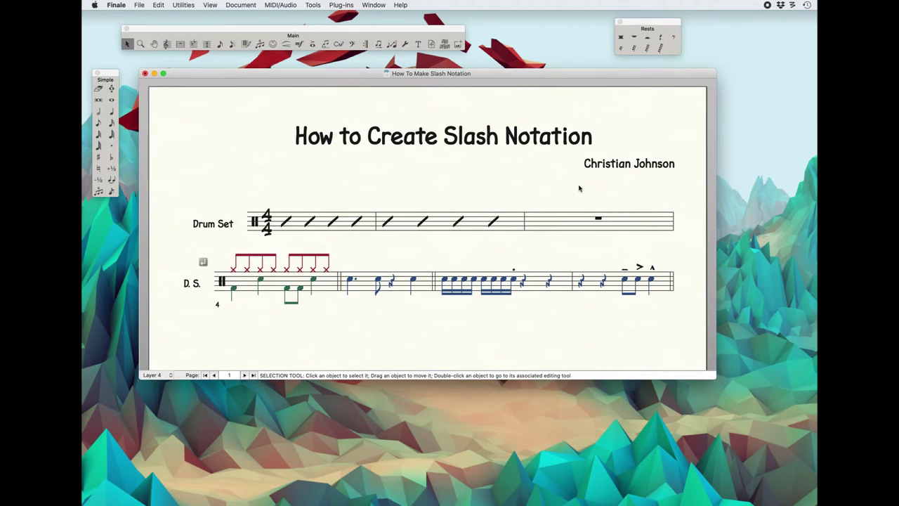
Enter a dotted quarter Rhythm Cues note above the staff at the start of the third measure using Simple Entry.
left_click(221, 44)
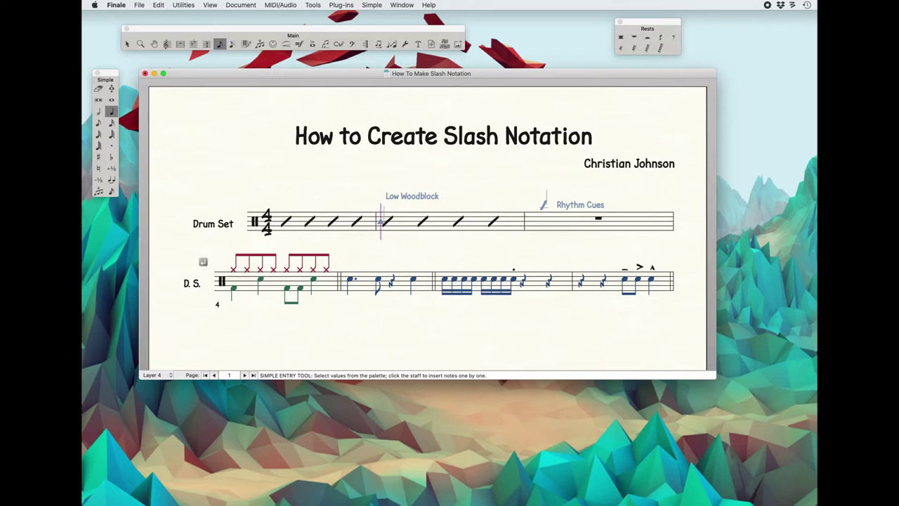
key("super+Right")
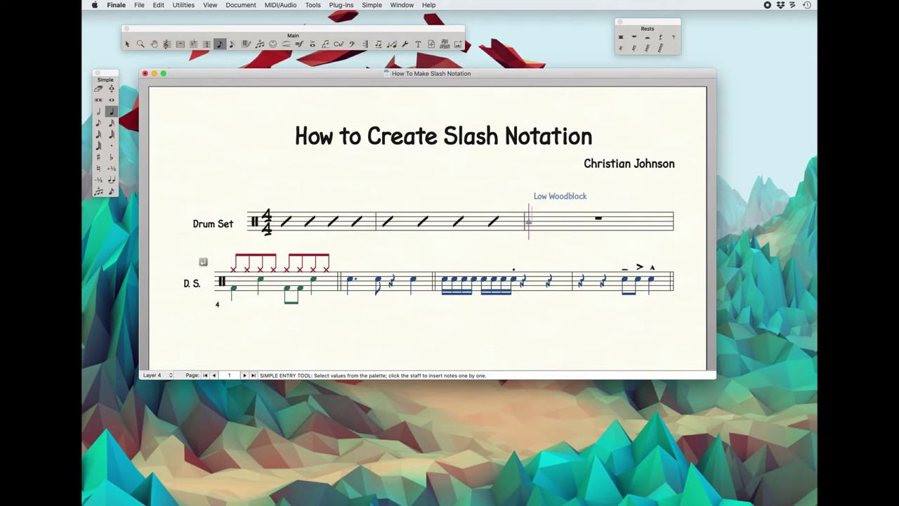
key("period")
key("Up")
key("Up")
key("Up")
key("Up")
key("Up")
key("Up")
key("Up")
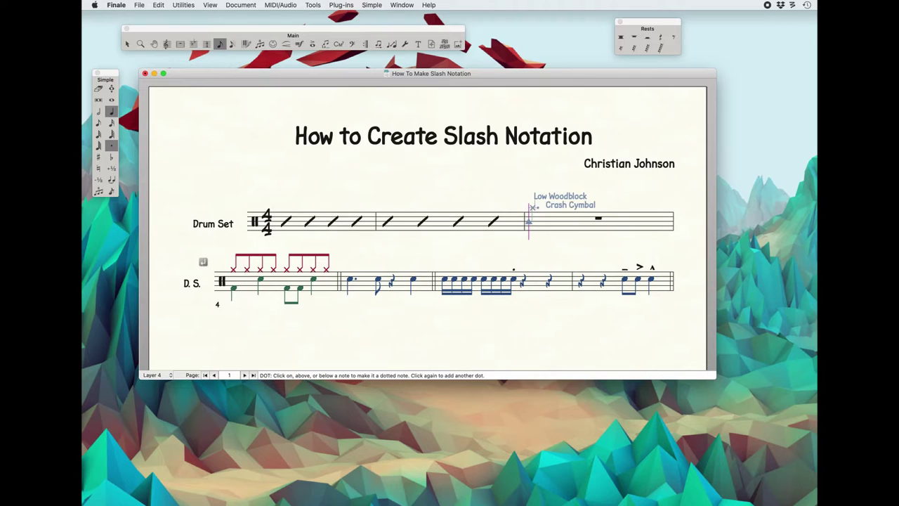
key("Return")
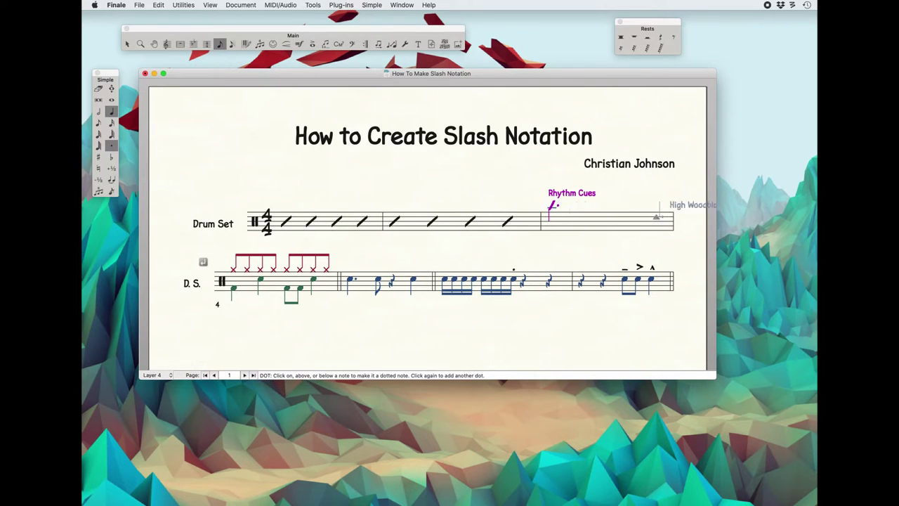
Complete the third measure's cue rhythm with an eighth-note cue, a quarter rest and a quarter-note cue above the staff.
left_click(98, 122)
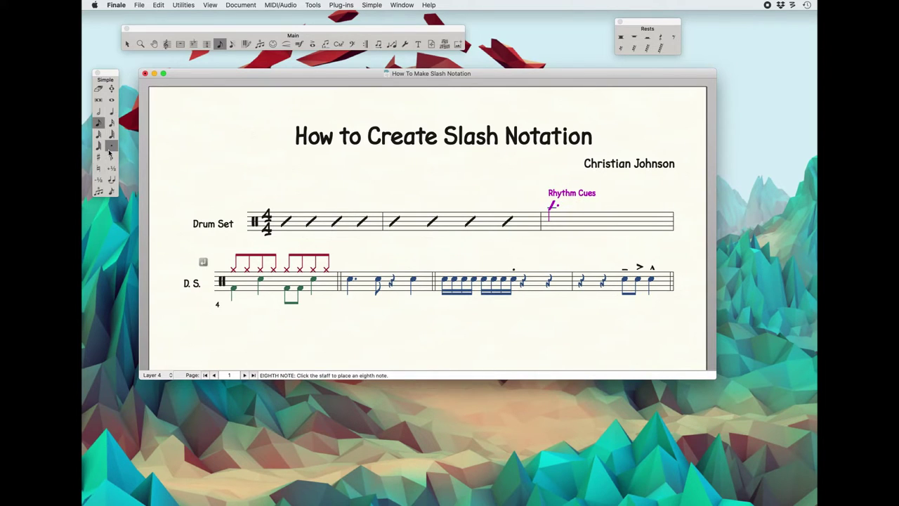
left_click(588, 205)
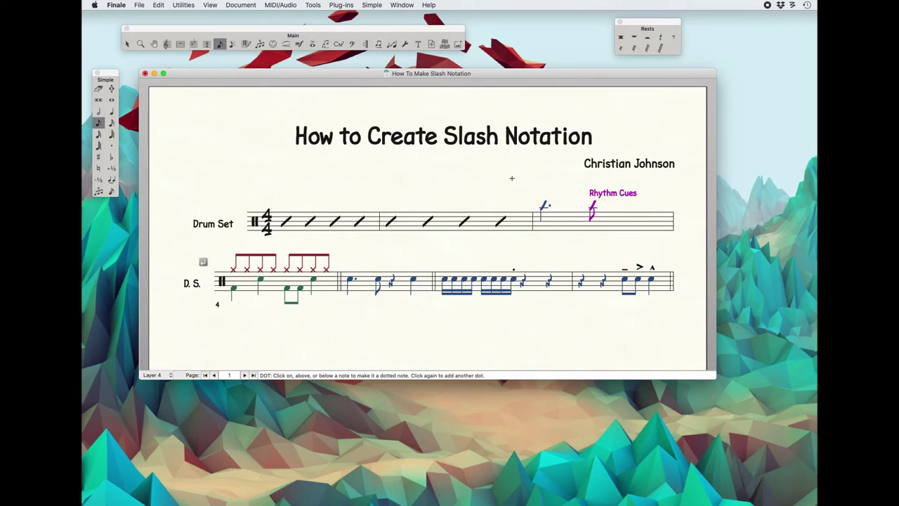
left_click(661, 37)
left_click(625, 206)
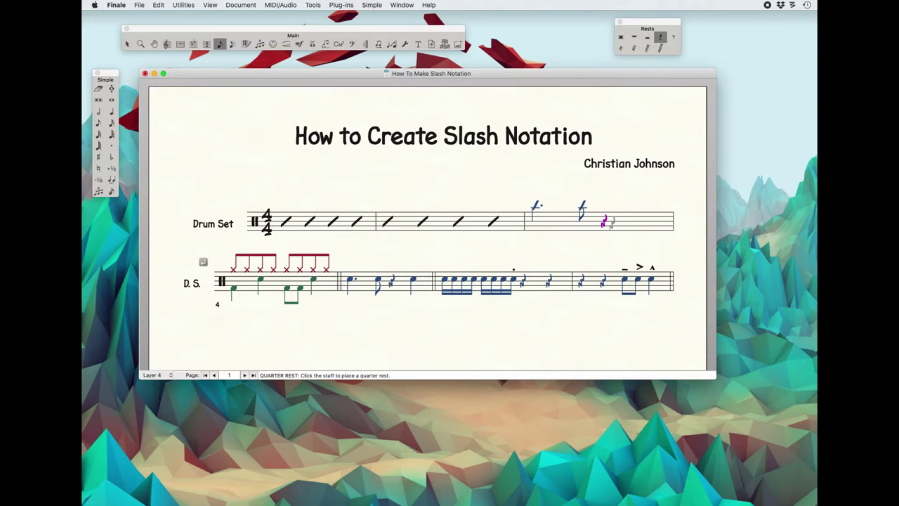
left_click(111, 111)
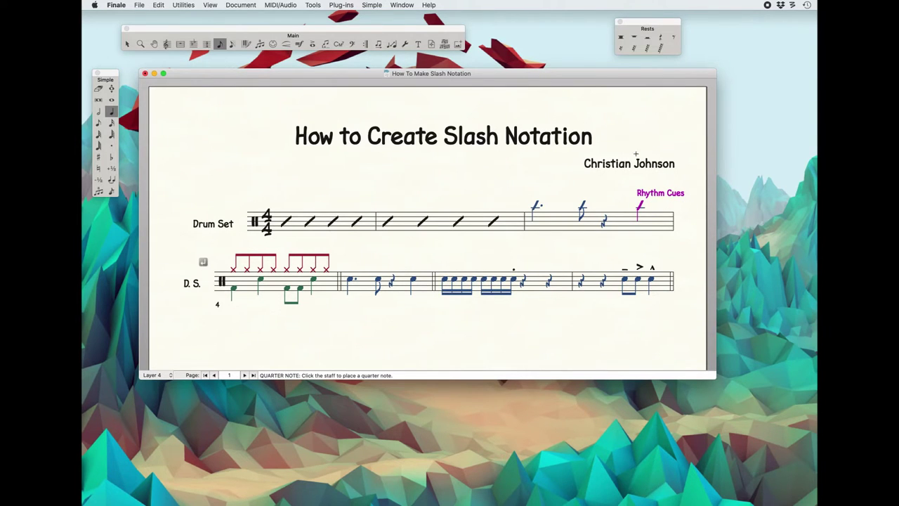
Flip the stems of the three cue notes in the third measure so they point up.
key("Left")
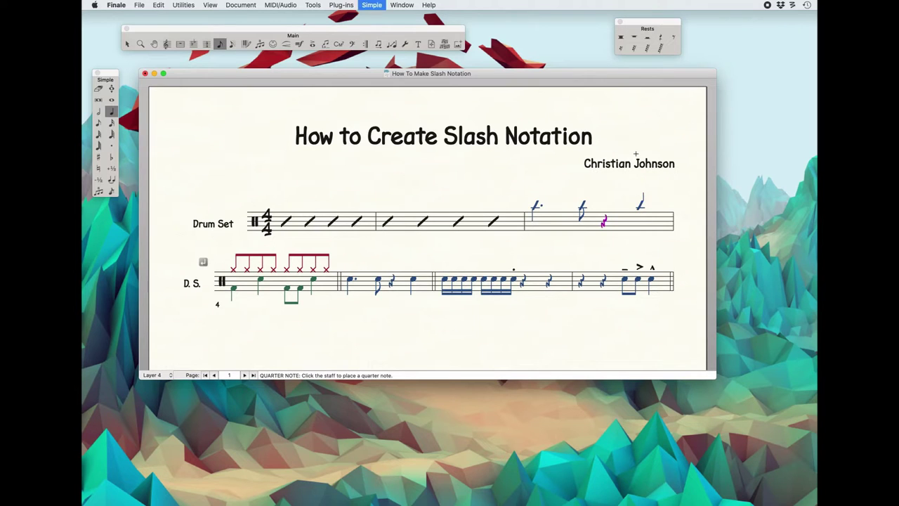
key("Left")
key("Left")
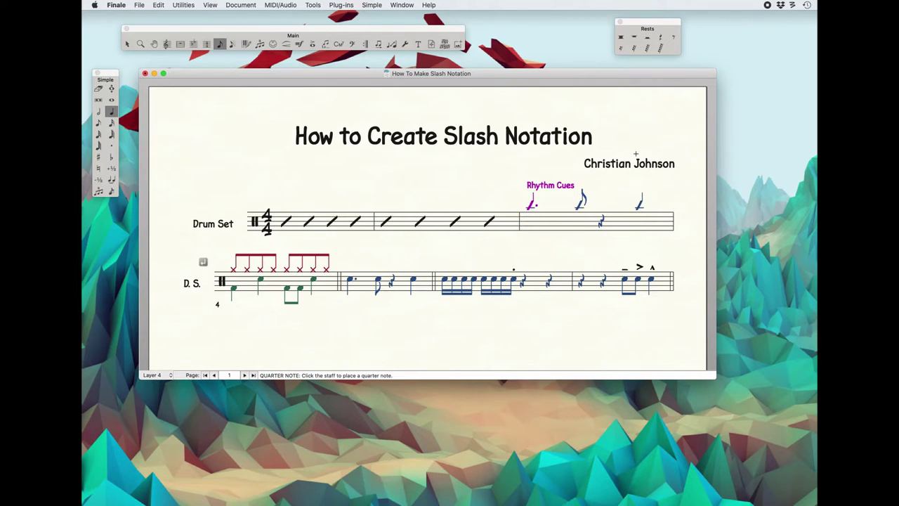
Raise the third measure's quarter rest above the staff to the level of the cue notes.
key("Right")
key("Right")
key("Up")
key("Up")
key("Up")
key("Up")
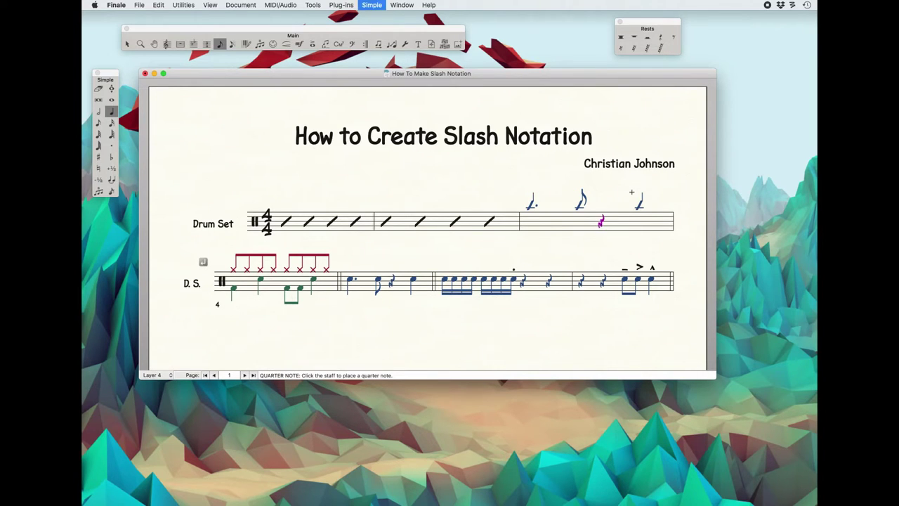
key("Up")
key("Up")
key("Up")
key("Up")
key("Up")
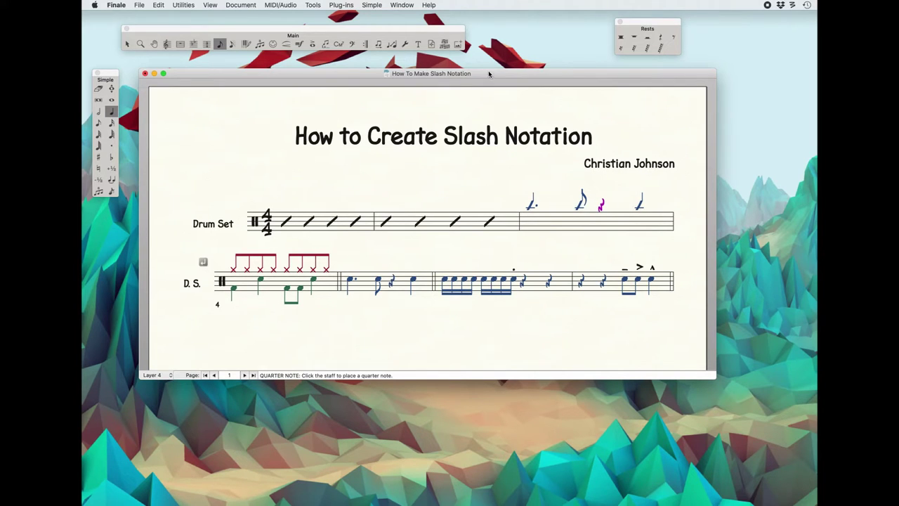
Apply the 01. Slash Notation staff style to the third measure containing the rhythm cues.
left_click(127, 44)
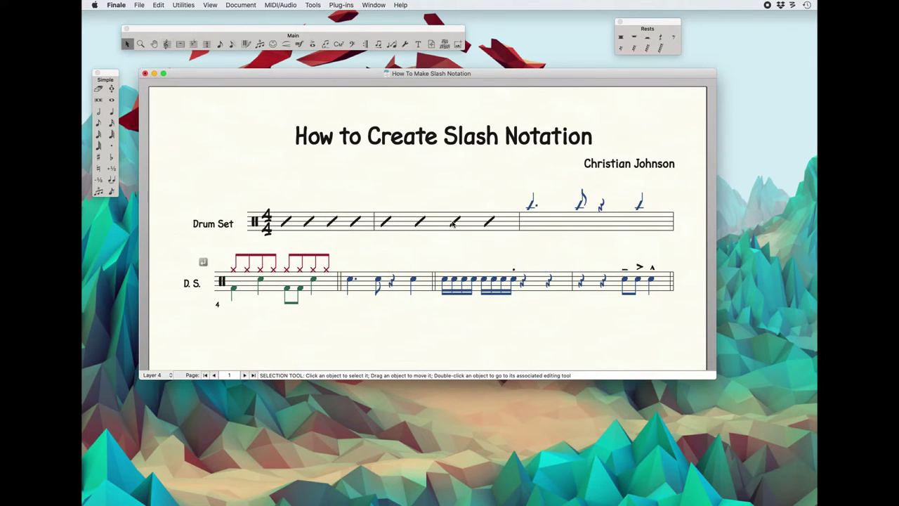
left_click(556, 222)
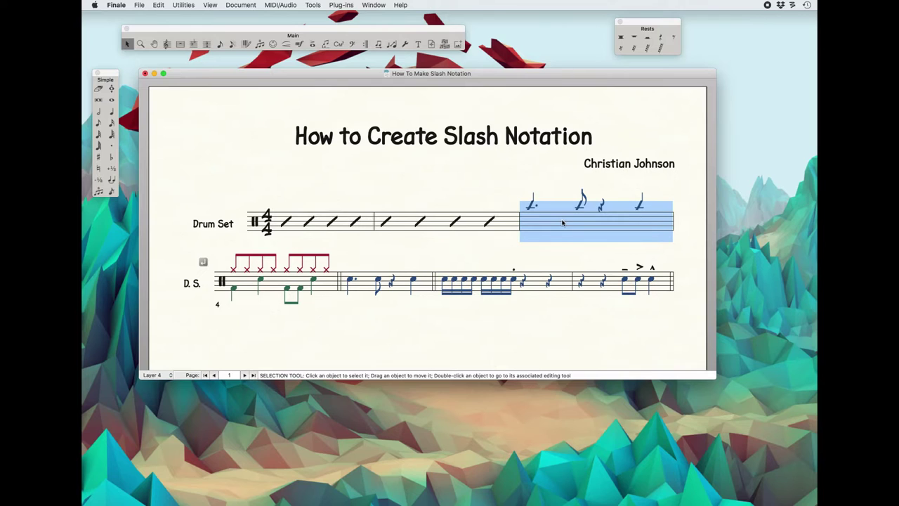
right_click(562, 223)
mouse_move(602, 415)
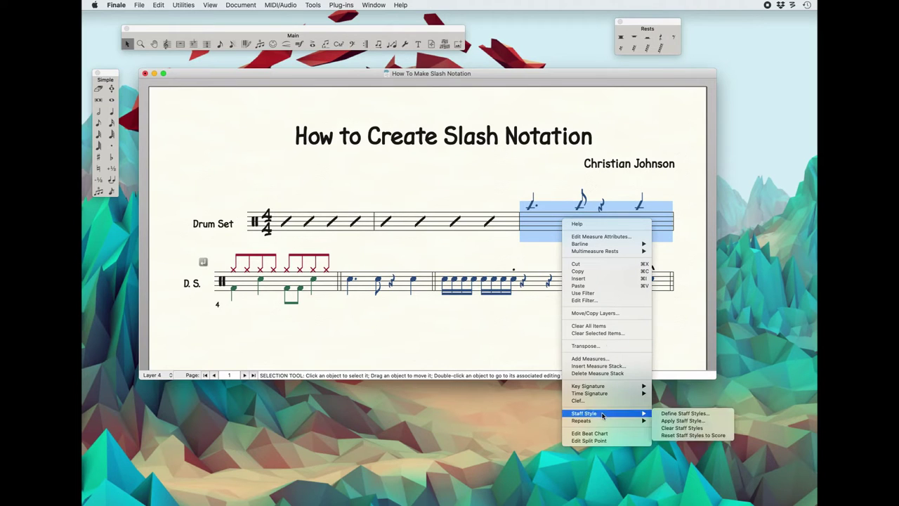
left_click(668, 421)
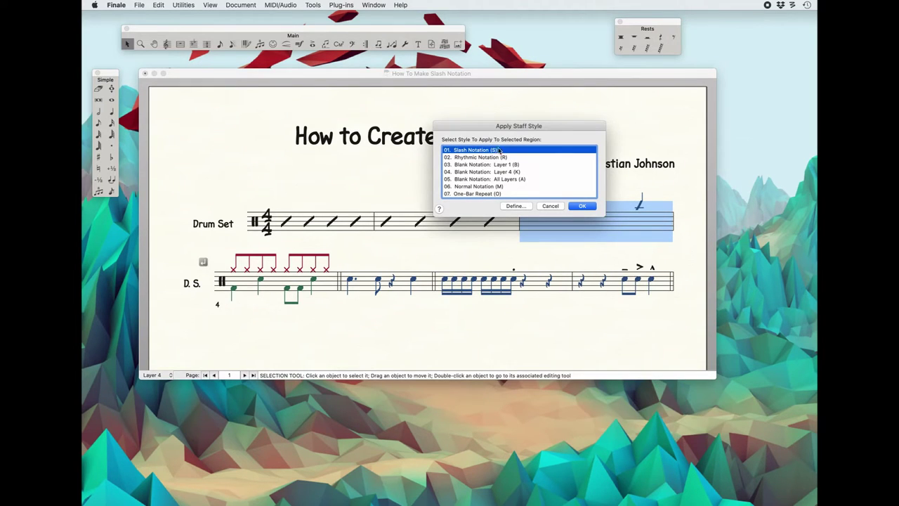
left_click(583, 206)
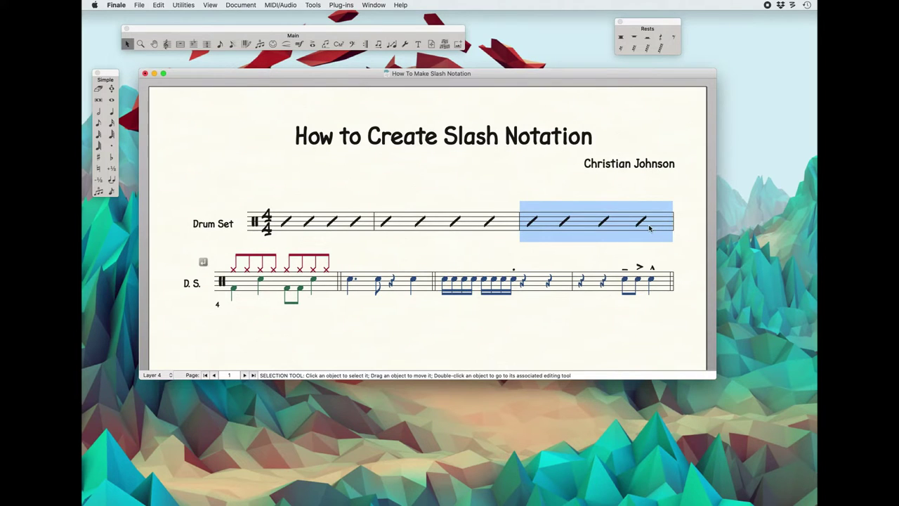
Define a new copyable staff style named "01. Slash Notation w/ Section Cues".
right_click(580, 213)
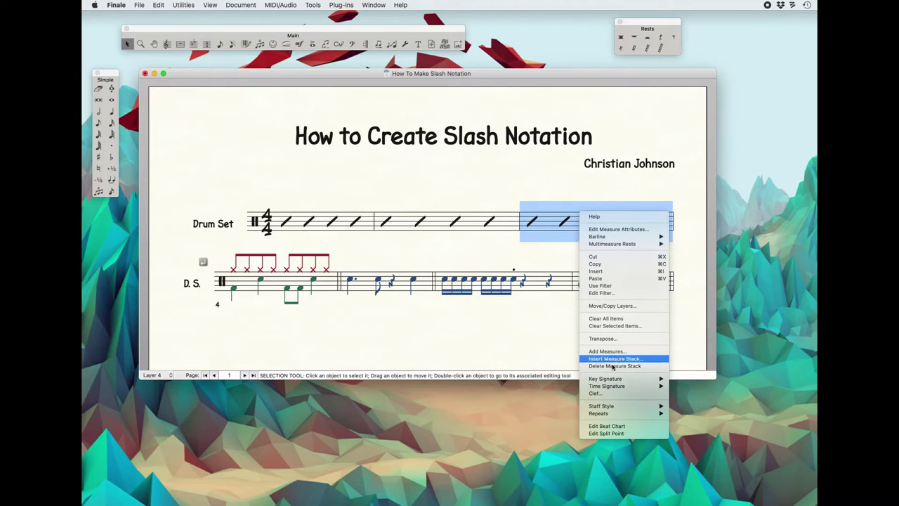
mouse_move(612, 409)
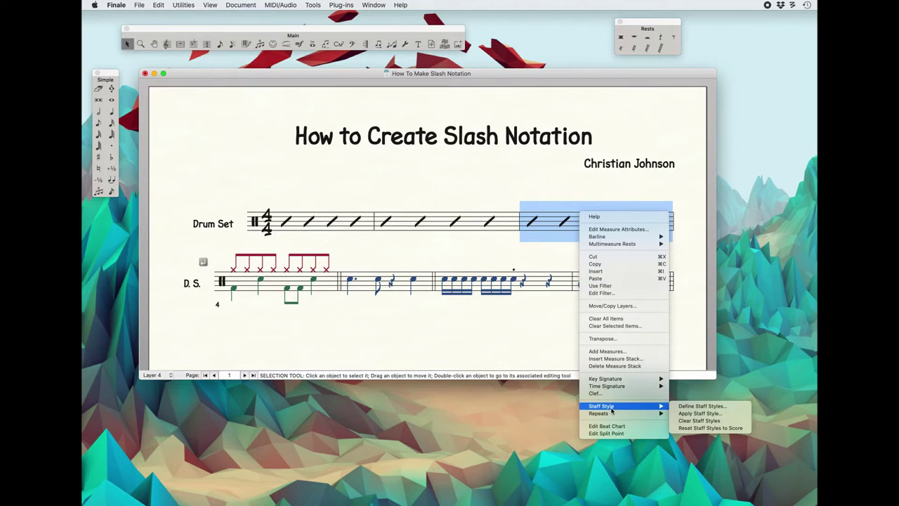
left_click(692, 407)
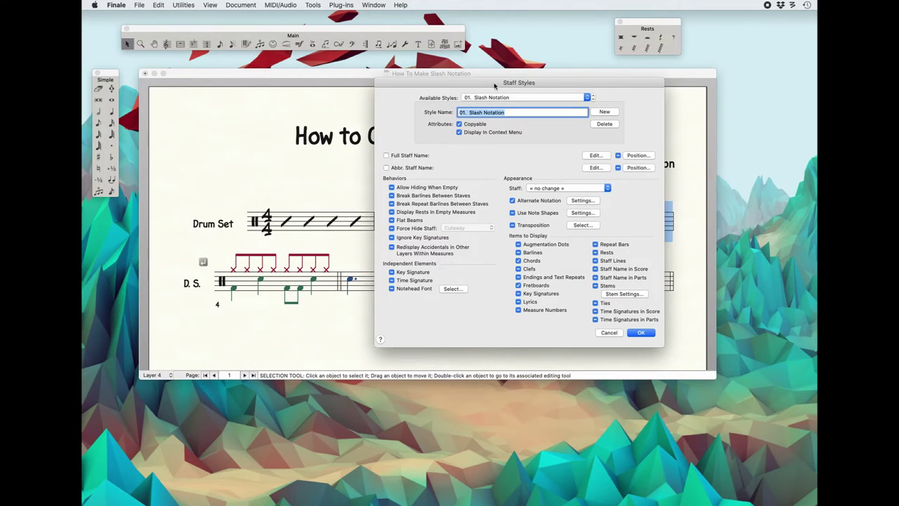
left_click_drag(494, 86, 472, 96)
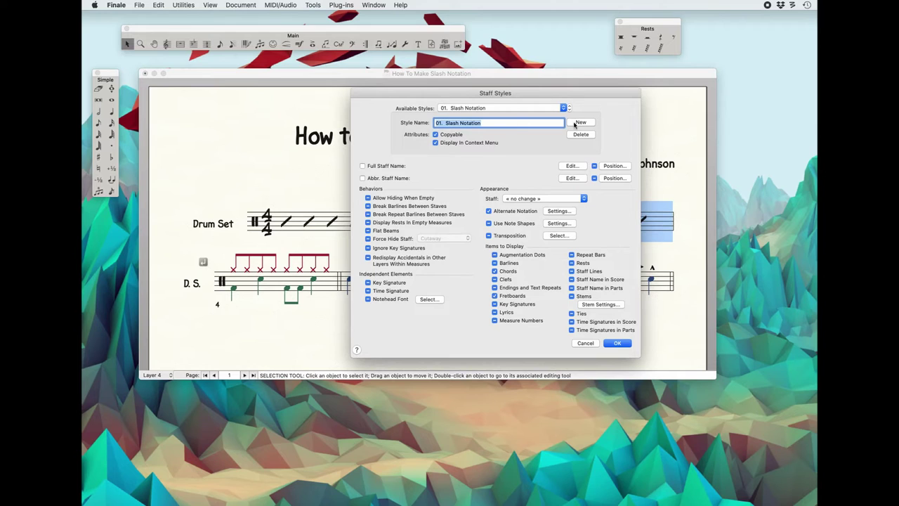
left_click(579, 123)
left_click(498, 122)
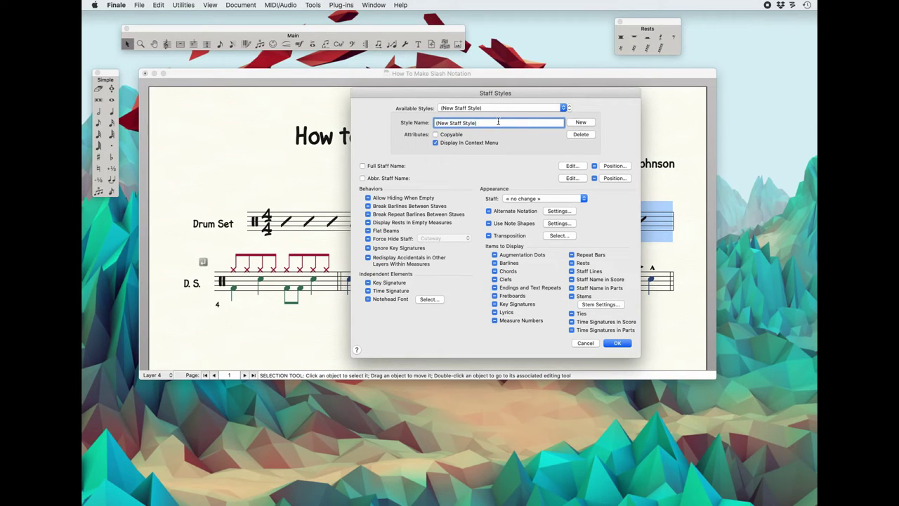
left_click_drag(498, 122, 410, 124)
type("01")
left_click(435, 135)
left_click_drag(521, 99, 521, 99)
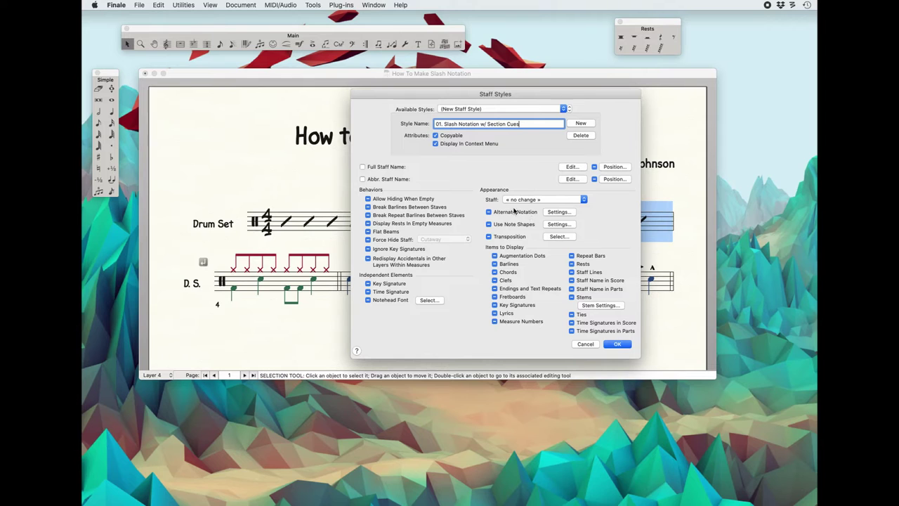
Set the new staff style's alternate notation to Slash Notation applied to Layer 1.
left_click(558, 212)
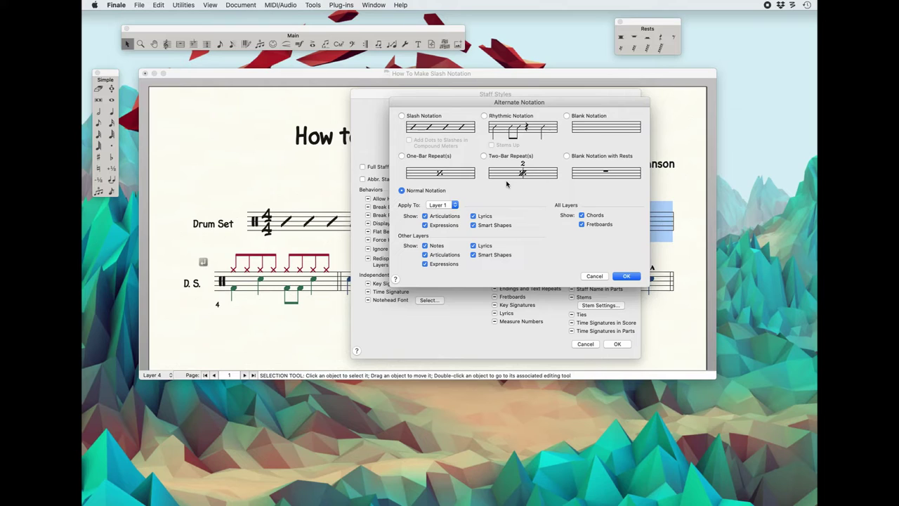
left_click(402, 116)
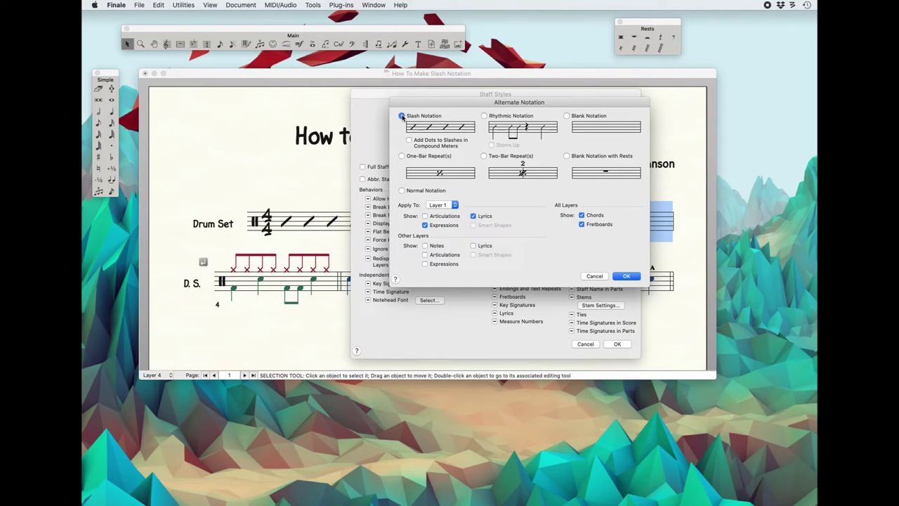
left_click(440, 208)
left_click(439, 206)
Show notes, articulations, expressions, lyrics and smart shapes from the other layers in the slash style, and save it.
left_click(425, 246)
left_click(425, 254)
left_click(425, 263)
left_click(473, 245)
left_click(474, 254)
left_click(624, 275)
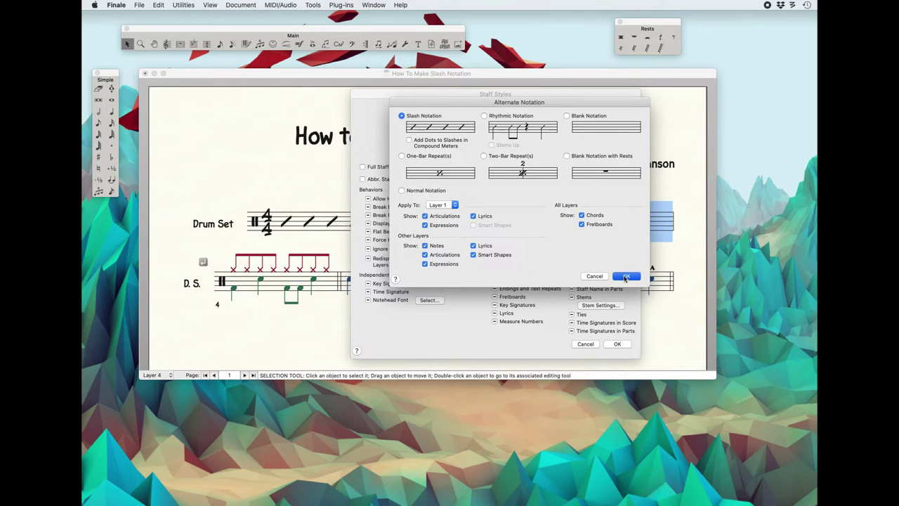
left_click_drag(568, 98, 612, 106)
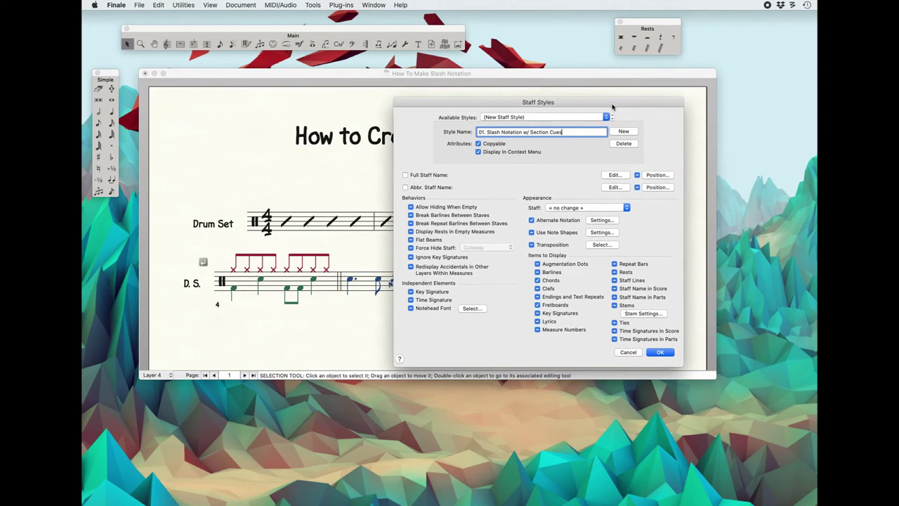
left_click(670, 353)
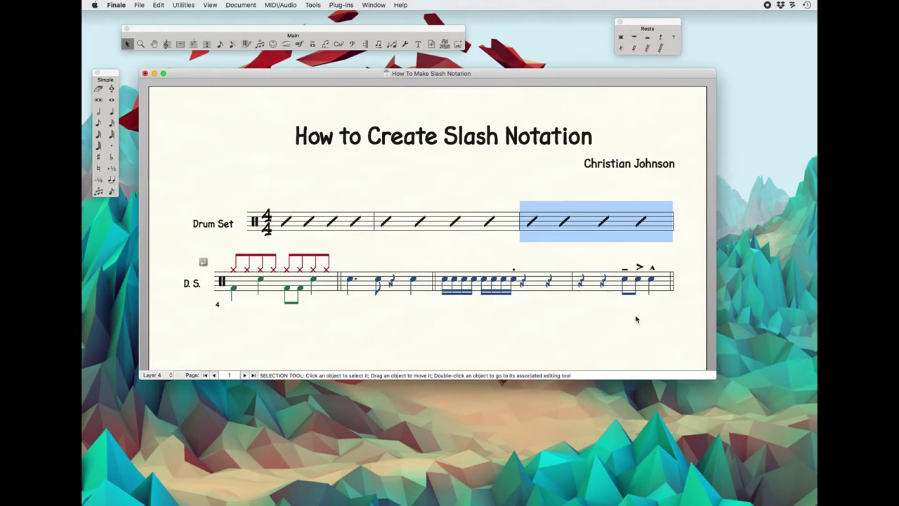
Apply the 01. Slash Notation w/ Section Cues staff style to the third measure of the first system.
right_click(578, 221)
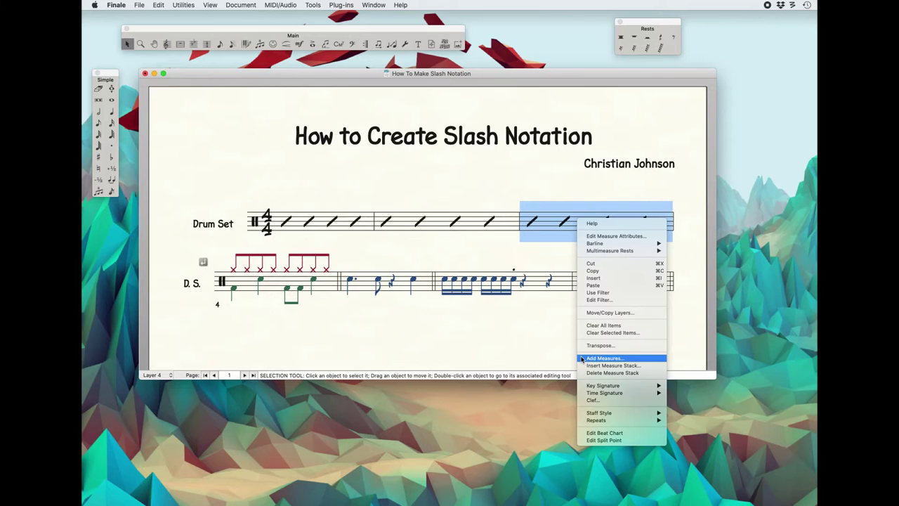
mouse_move(597, 413)
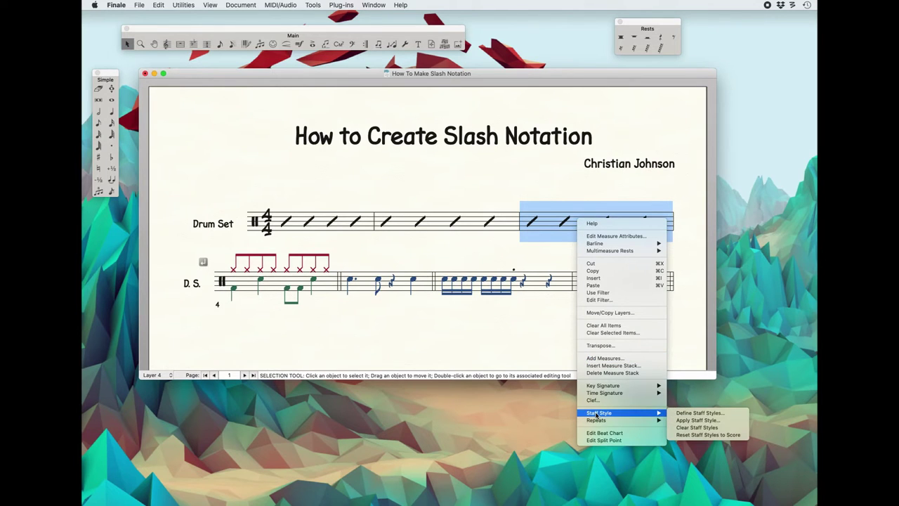
left_click(692, 420)
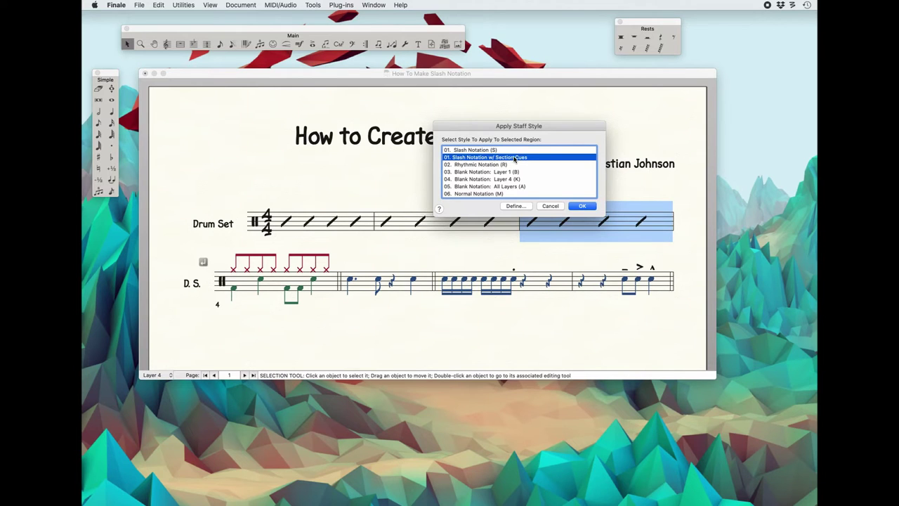
left_click(588, 206)
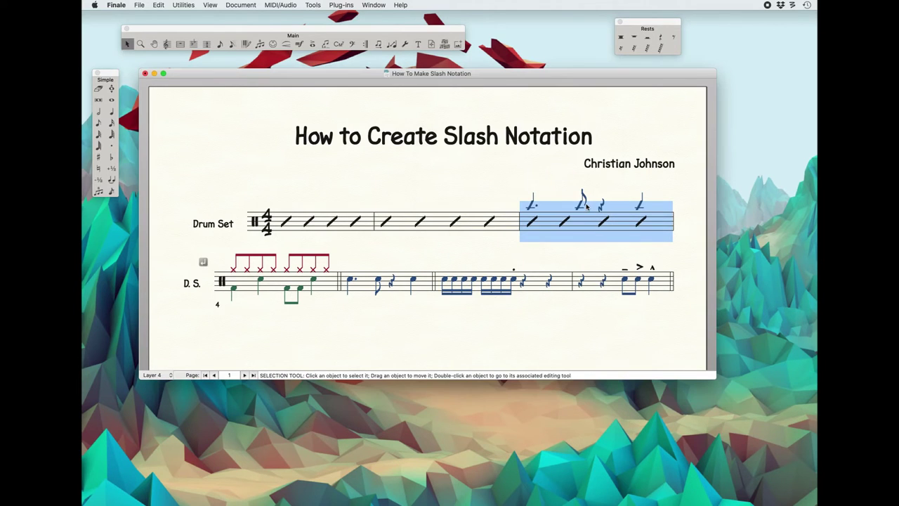
left_click(564, 244)
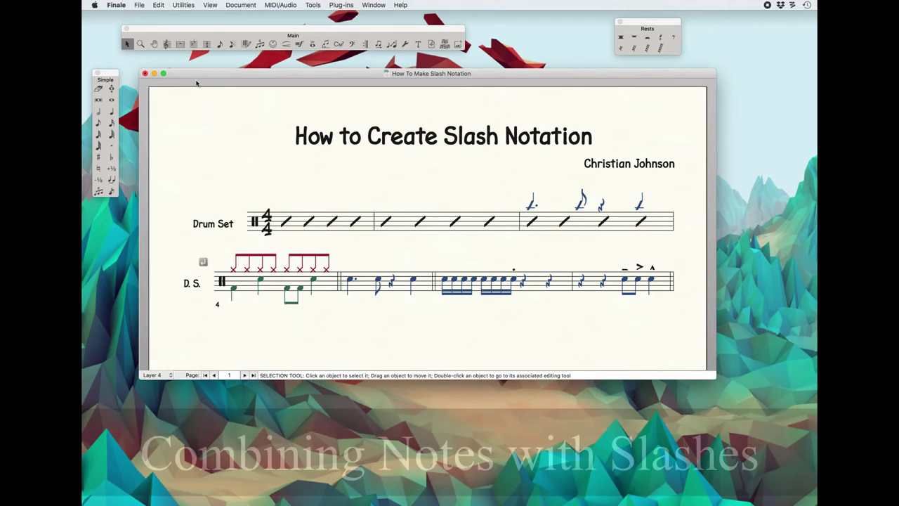
Apply the 01. Slash Notation staff style to only the last beat of the second system's first measure.
left_click_drag(308, 250, 335, 315)
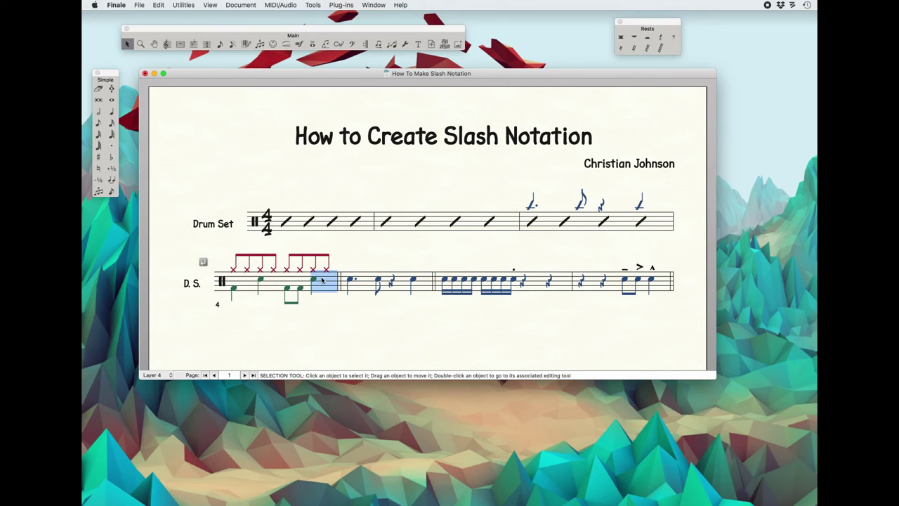
right_click(321, 280)
mouse_move(365, 471)
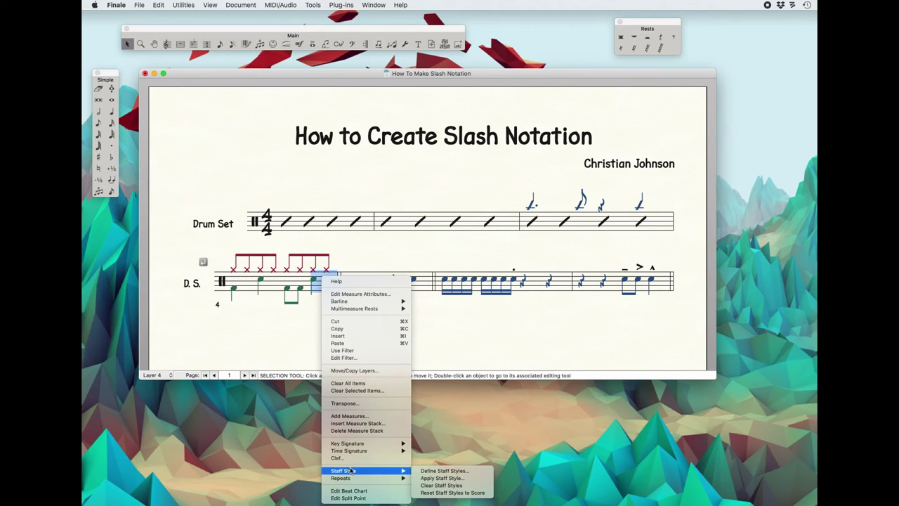
left_click(434, 478)
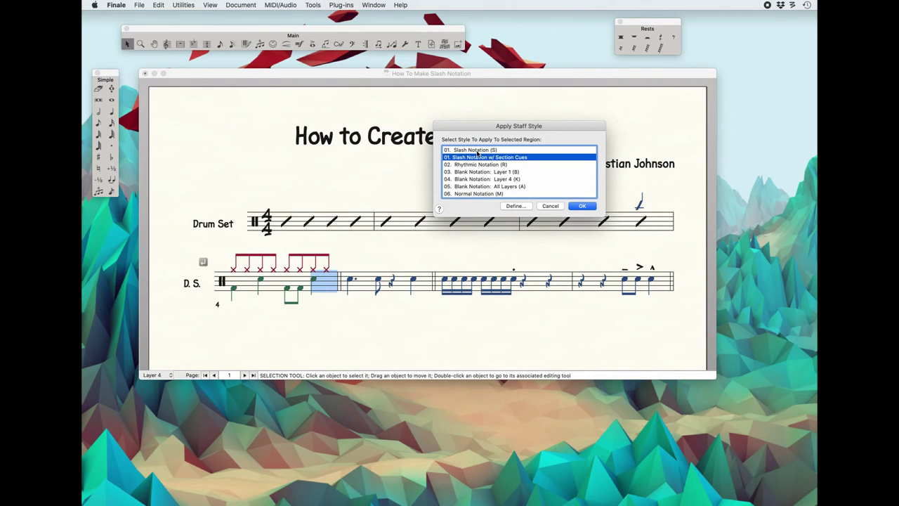
left_click(478, 150)
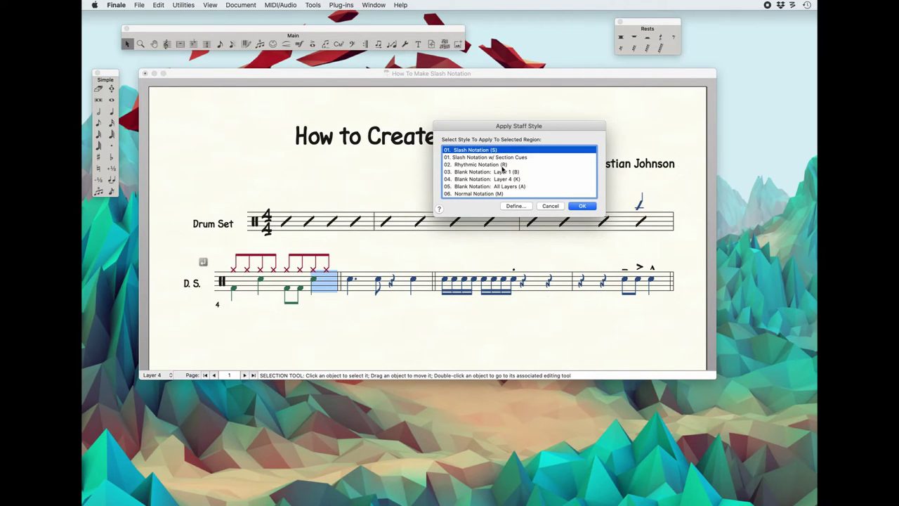
left_click(574, 205)
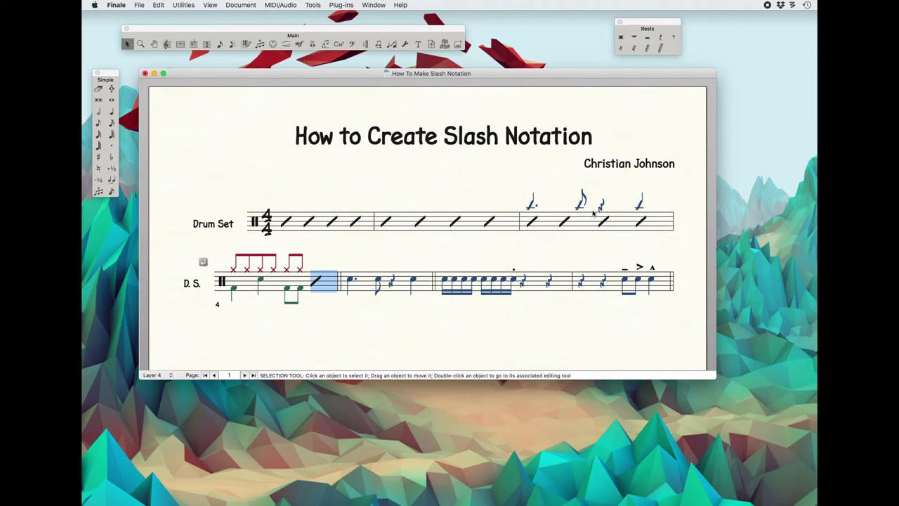
left_click(317, 261)
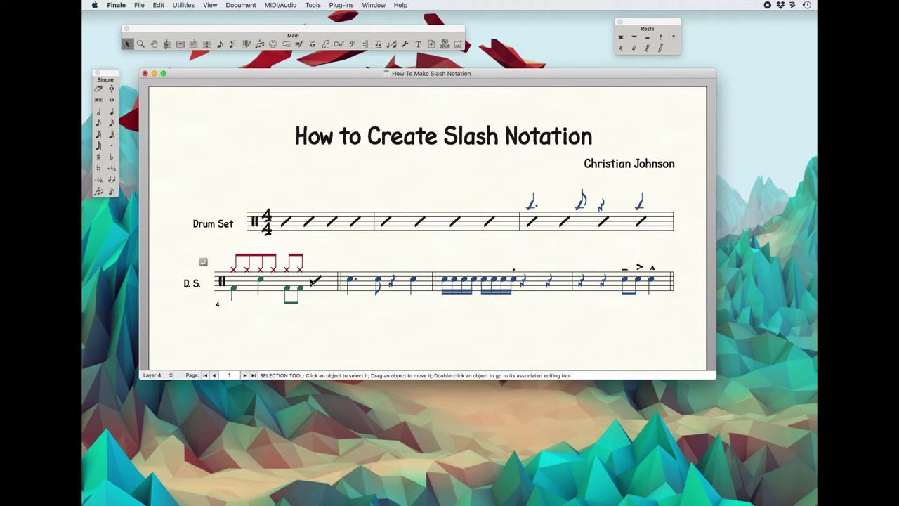
Add the text "Fill" above the slash on the last beat of the second system's first measure.
left_click(418, 43)
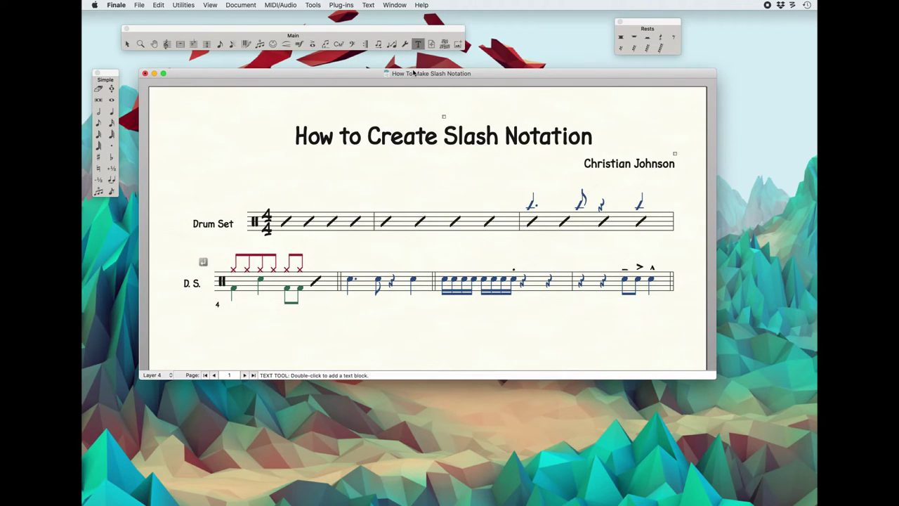
double_click(313, 266)
type("Fill")
left_click(331, 252)
left_click(312, 259)
left_click(128, 43)
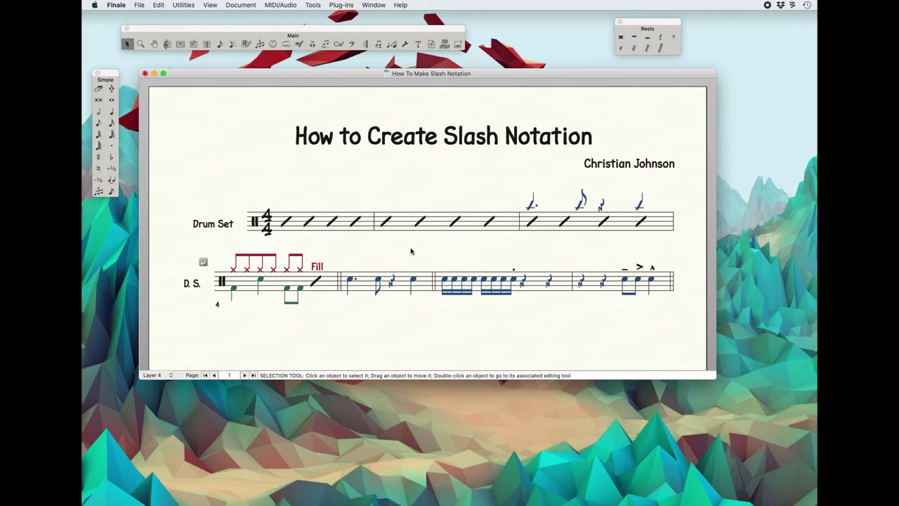
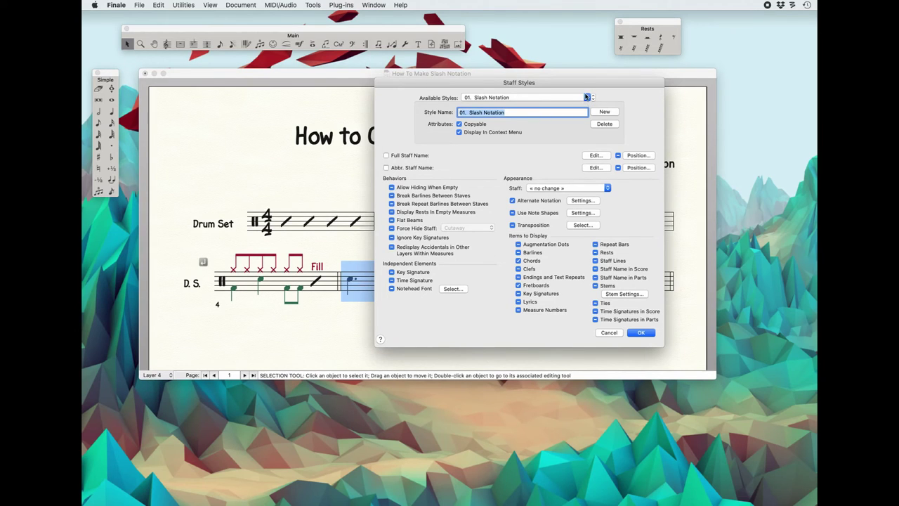
Set the 02. Rhythmic Notation staff style's alternate notation to apply to Layer 4.
left_click(583, 107)
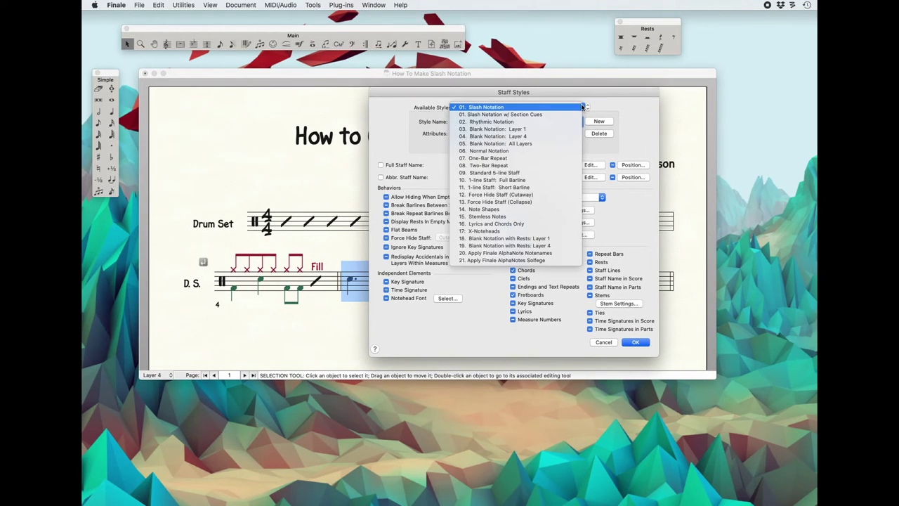
left_click(500, 124)
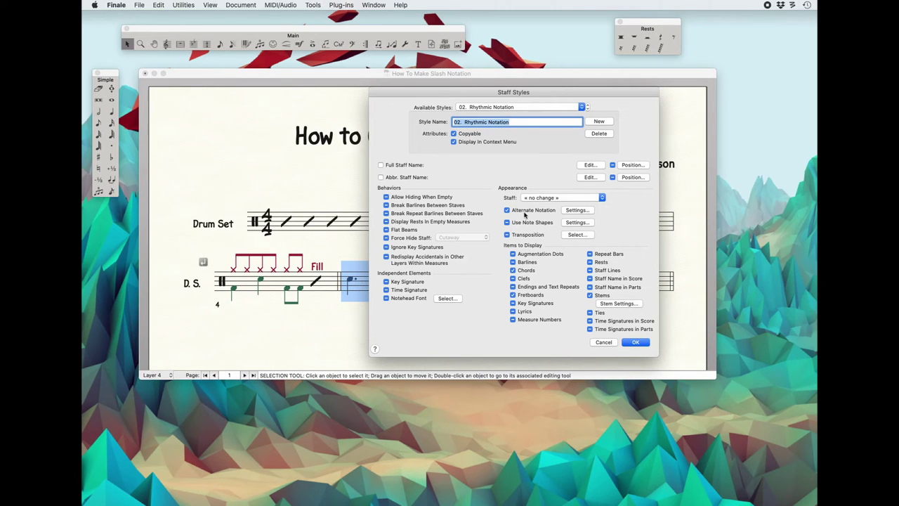
left_click(578, 211)
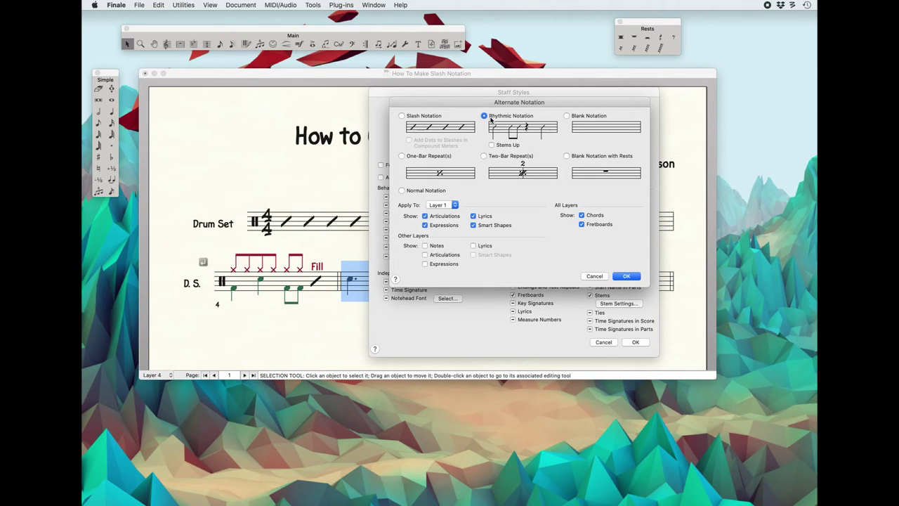
left_click(452, 205)
left_click(443, 227)
Show notes, articulations, expressions, lyrics and smart shapes from the other layers in the rhythmic notation style, and save it.
left_click(425, 246)
left_click(425, 255)
left_click(425, 264)
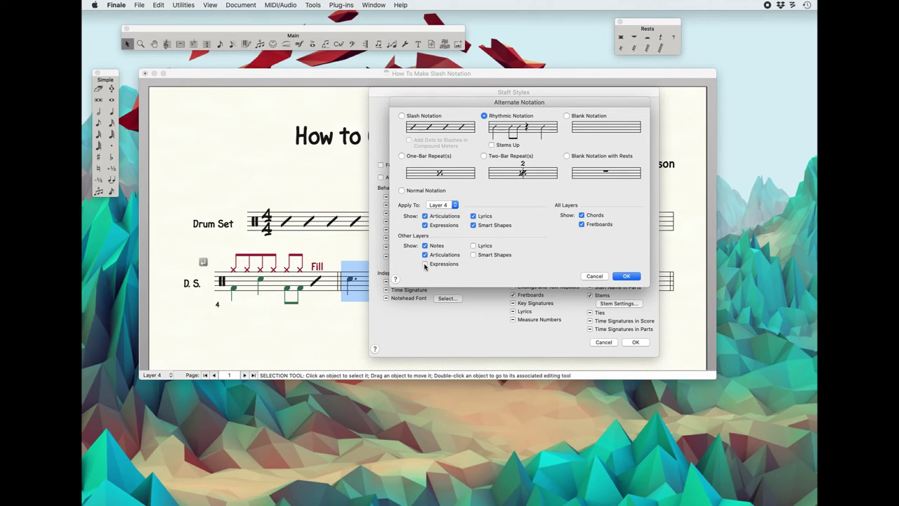
left_click(474, 246)
left_click(473, 255)
left_click(627, 276)
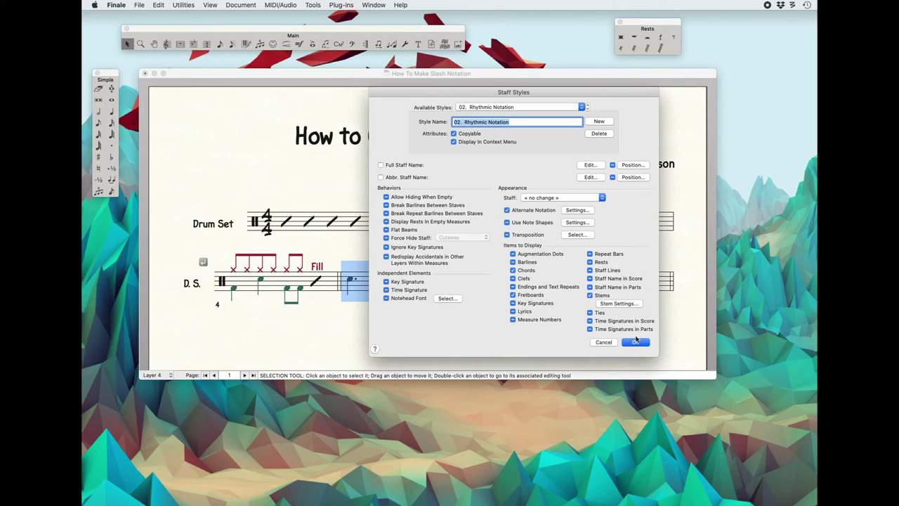
left_click(635, 342)
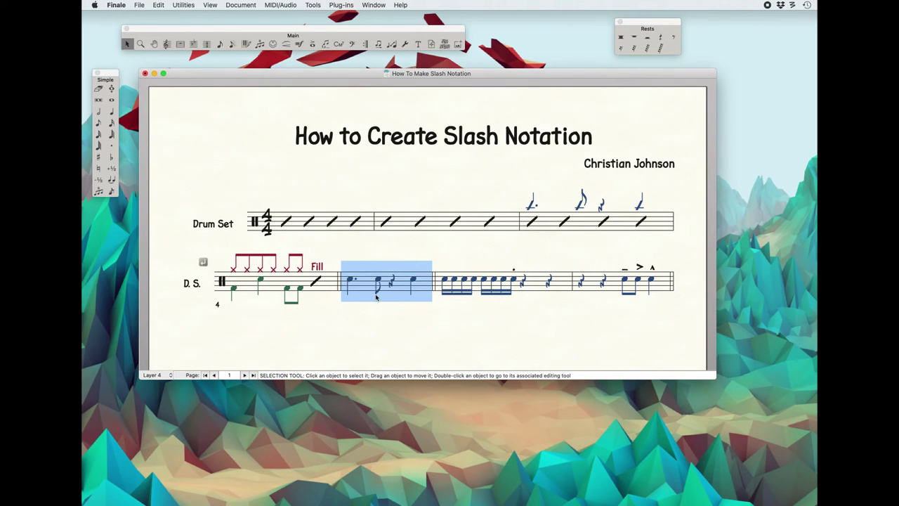
Apply the 02. Rhythmic Notation staff style to the second measure of the second system.
right_click(366, 276)
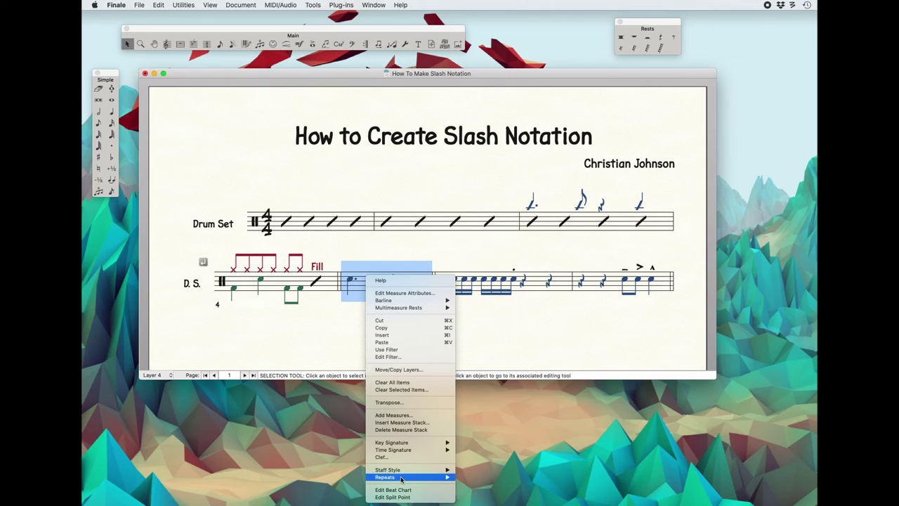
mouse_move(405, 470)
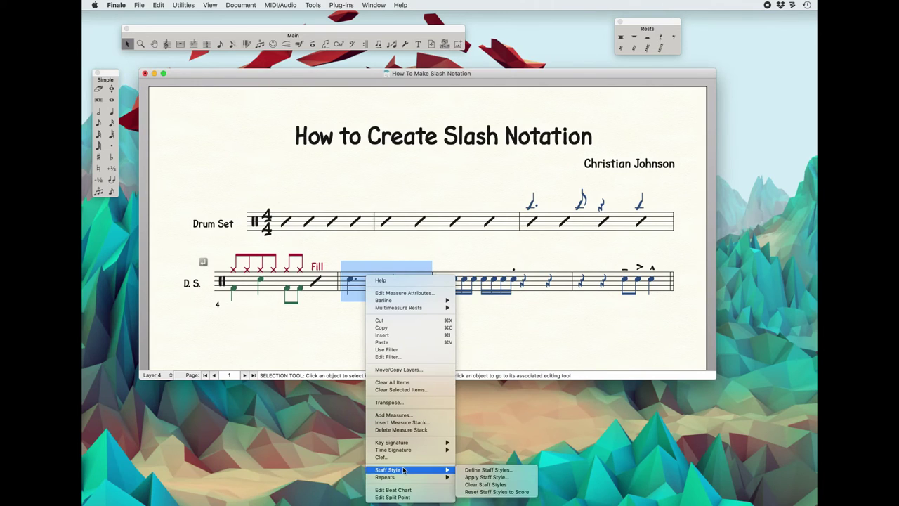
left_click(475, 479)
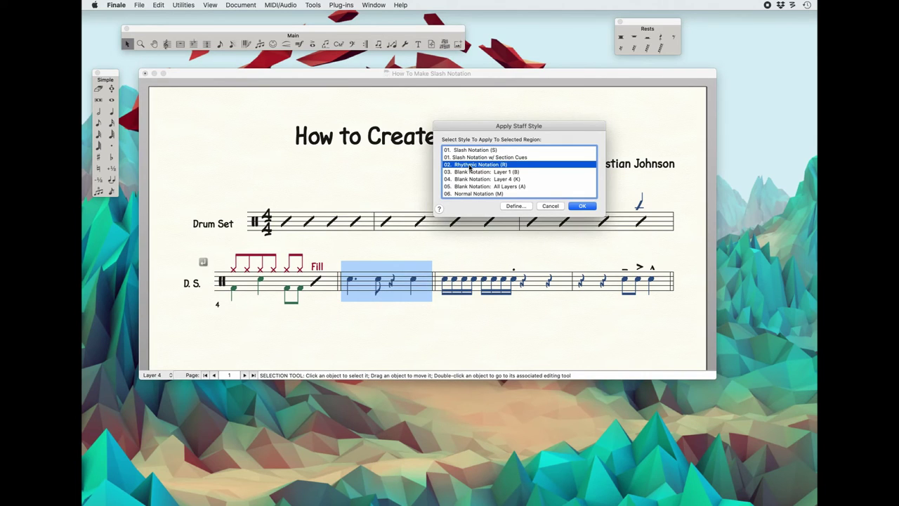
left_click(581, 206)
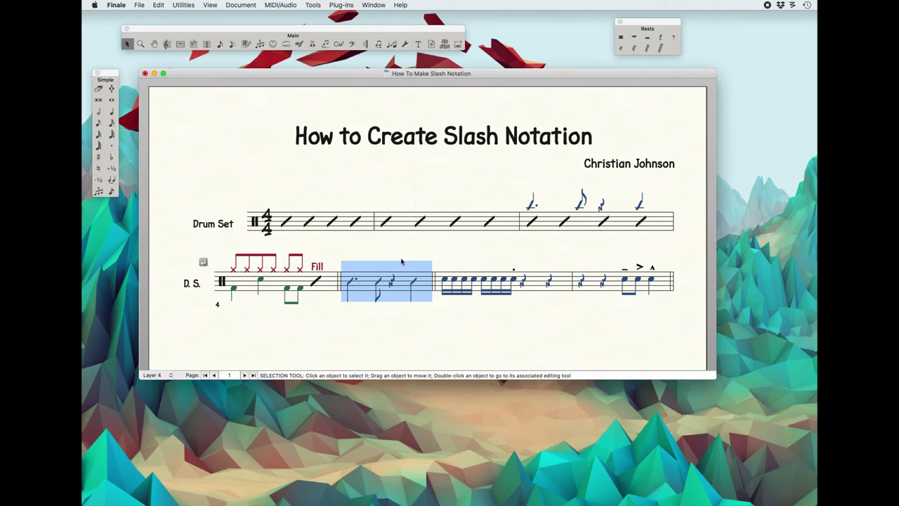
left_click(376, 257)
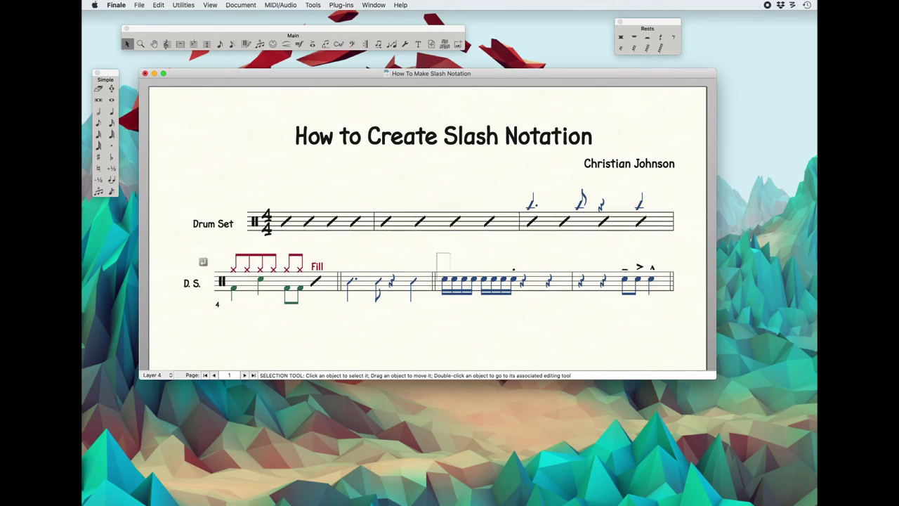
Apply the 02. Rhythmic Notation staff style to the sixteenth notes in the second system's third measure and move their staccato dot above the staff.
left_click_drag(436, 255, 517, 316)
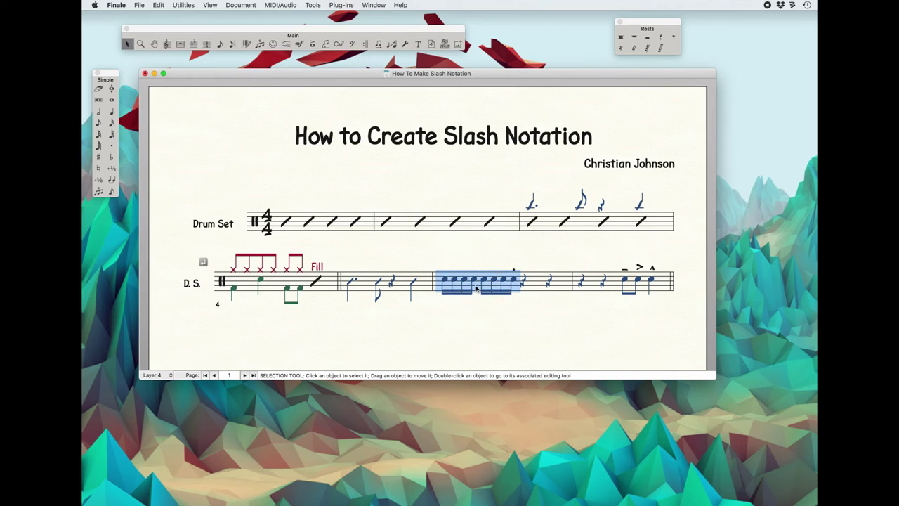
right_click(473, 279)
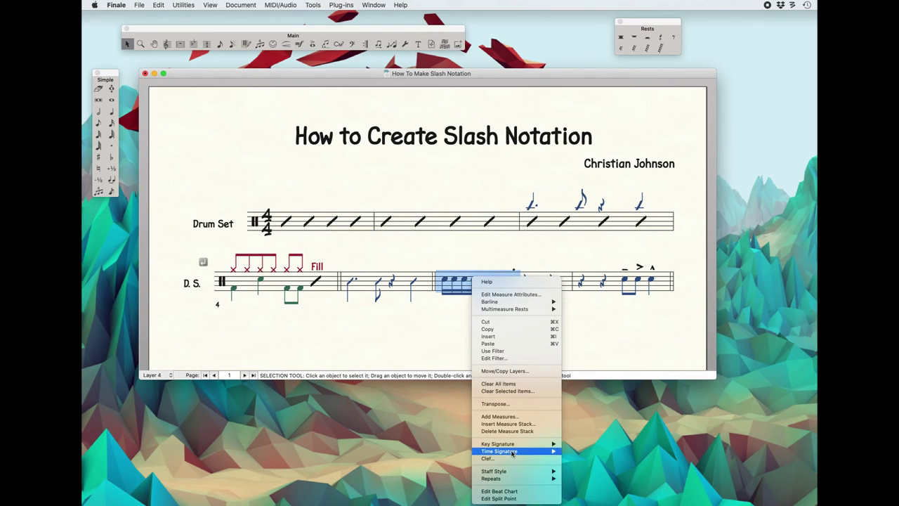
mouse_move(534, 471)
left_click(580, 482)
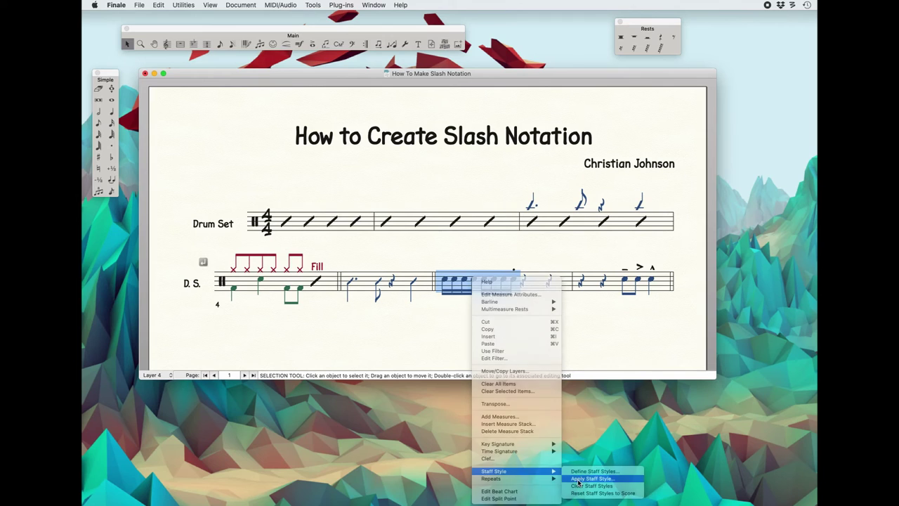
left_click(582, 206)
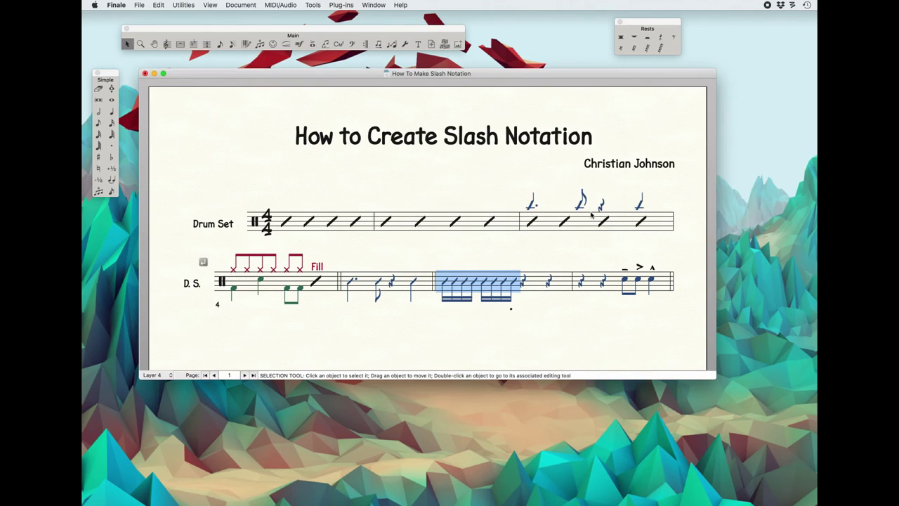
left_click(509, 312)
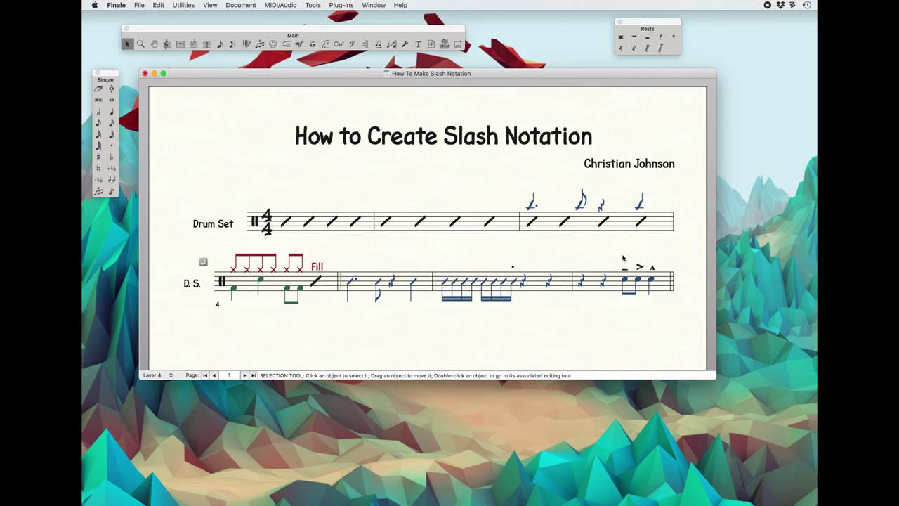
Apply the 02. Rhythmic Notation staff style to the last three notes of the second system and move their articulations above the staff.
left_click_drag(620, 260, 657, 316)
right_click(631, 286)
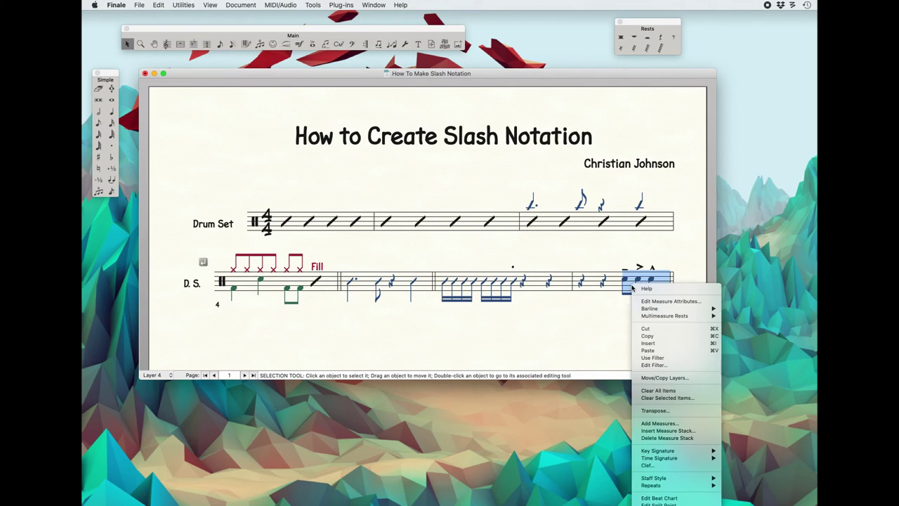
mouse_move(676, 480)
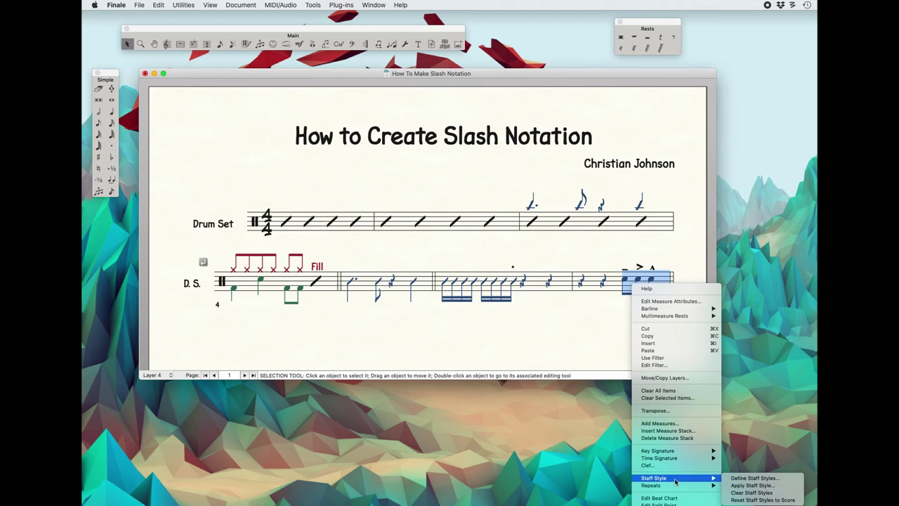
left_click(744, 485)
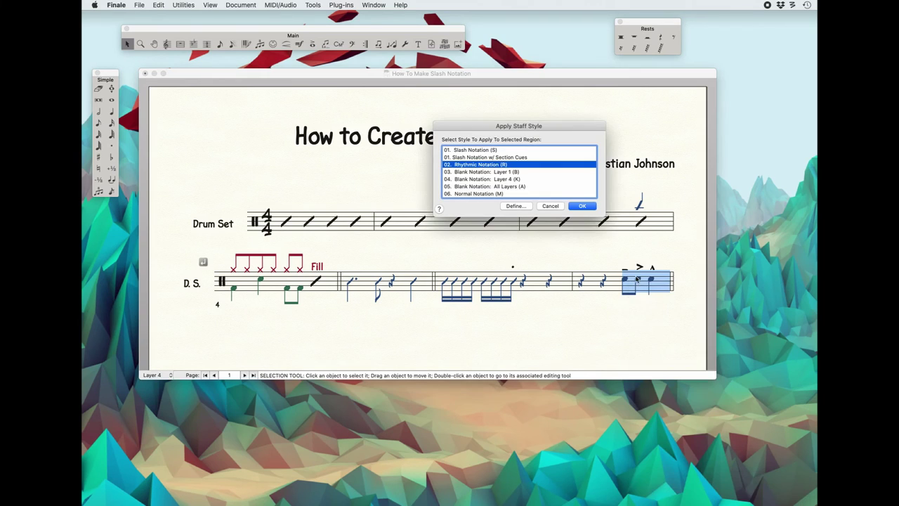
left_click(582, 207)
left_click(663, 335)
left_click_drag(640, 306, 637, 270)
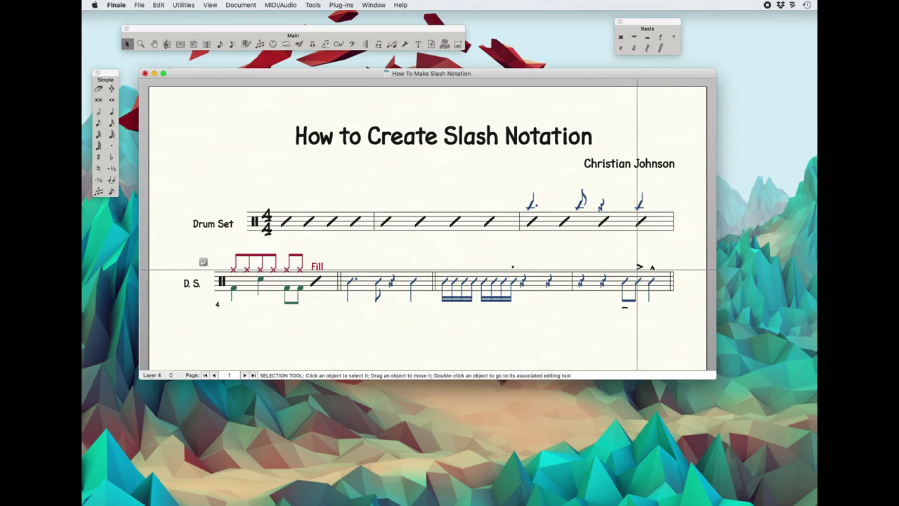
left_click_drag(625, 307, 622, 268)
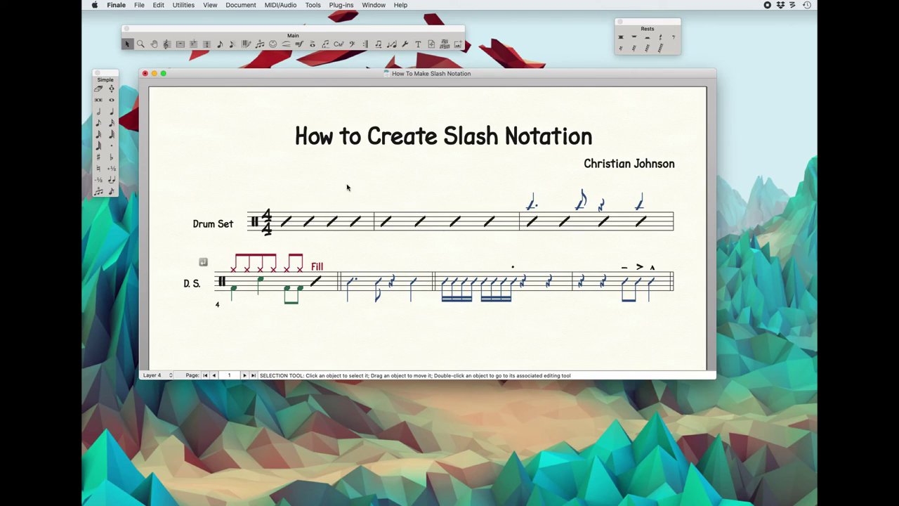
Apply the 01. Slash Notation staff style from the third measure's last rest through the final measure's two rests in the second system.
left_click_drag(539, 260, 617, 314)
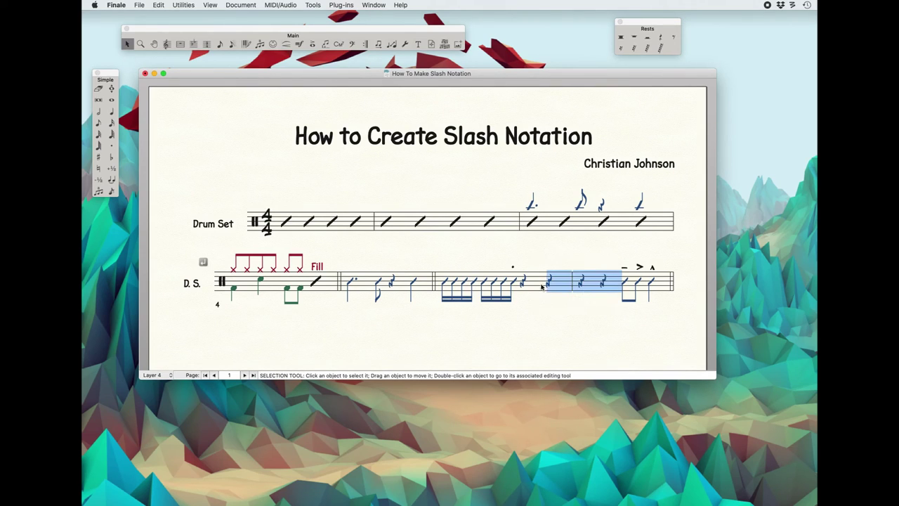
right_click(562, 282)
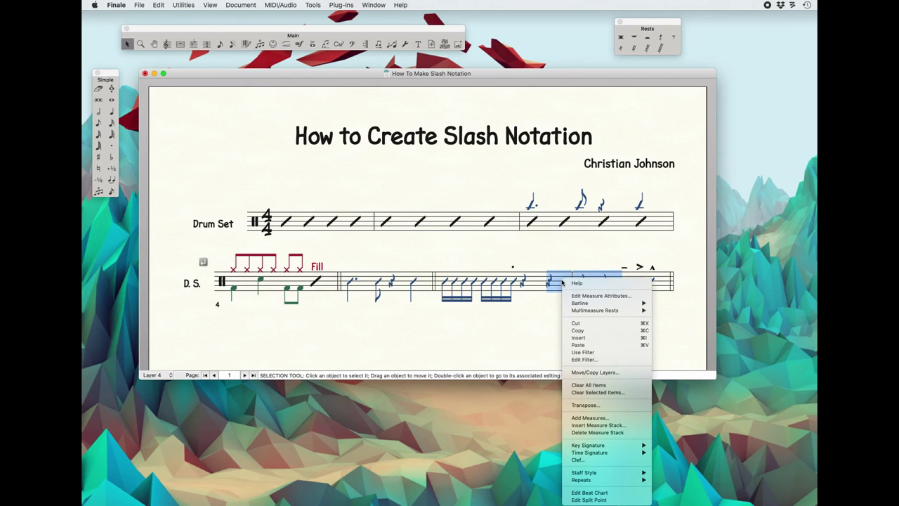
mouse_move(596, 477)
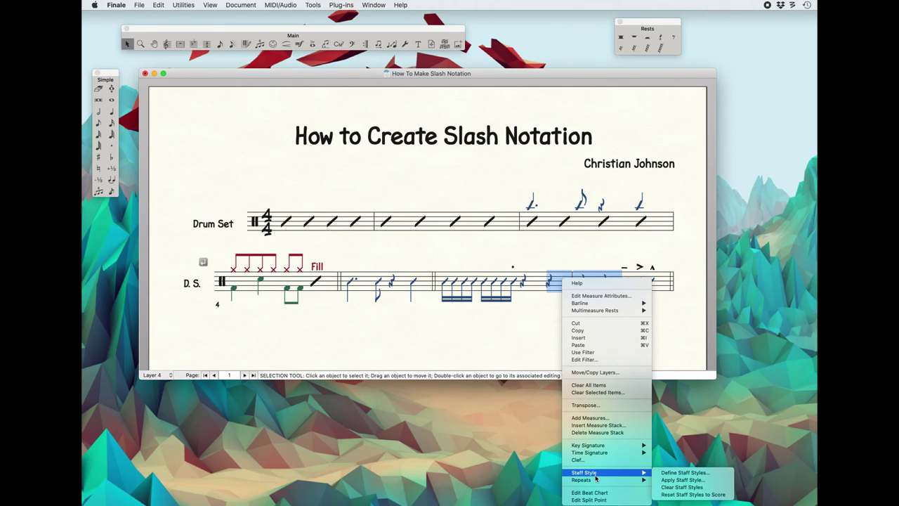
left_click(682, 480)
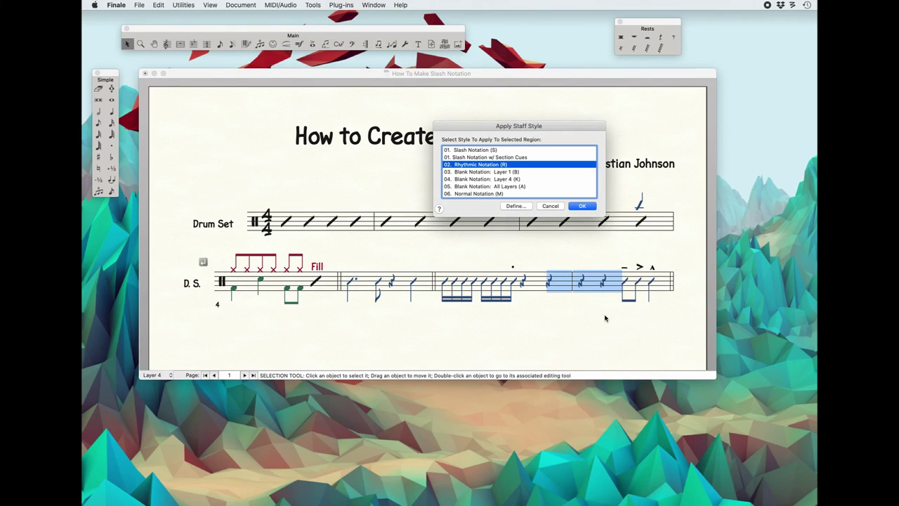
left_click(484, 150)
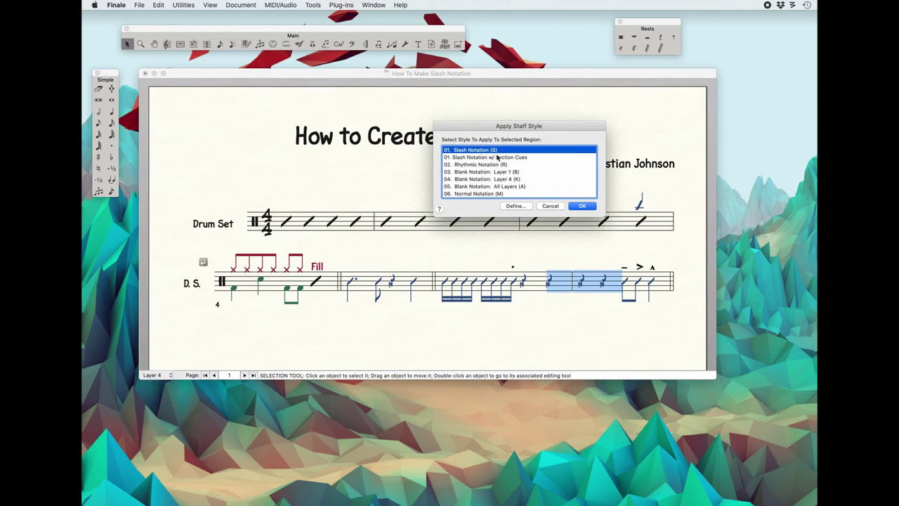
left_click(583, 207)
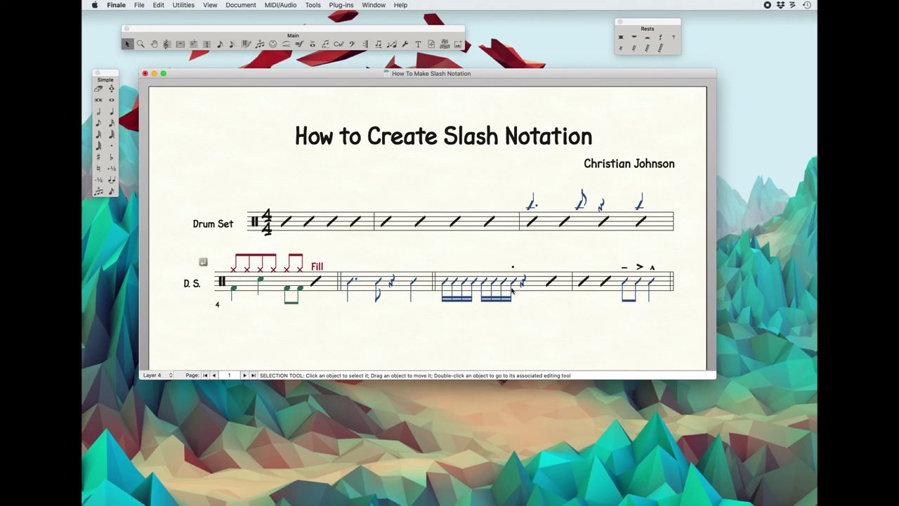
Add the text "Fill" above the slash at the end of the second system's third measure.
left_click(418, 43)
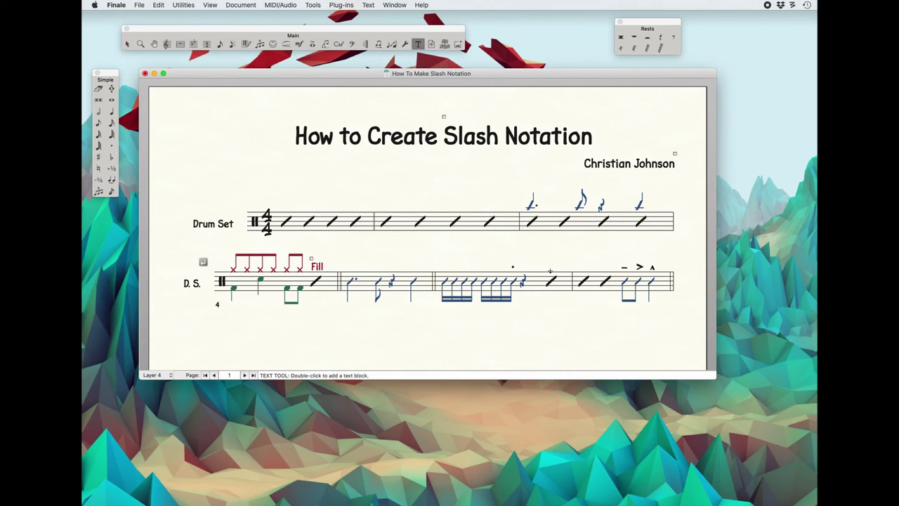
type("Fill")
key("Escape")
Draw a horizontal dashed line from the new Fill text to above the final measure's second slash, and return to the Selection tool.
left_click(288, 44)
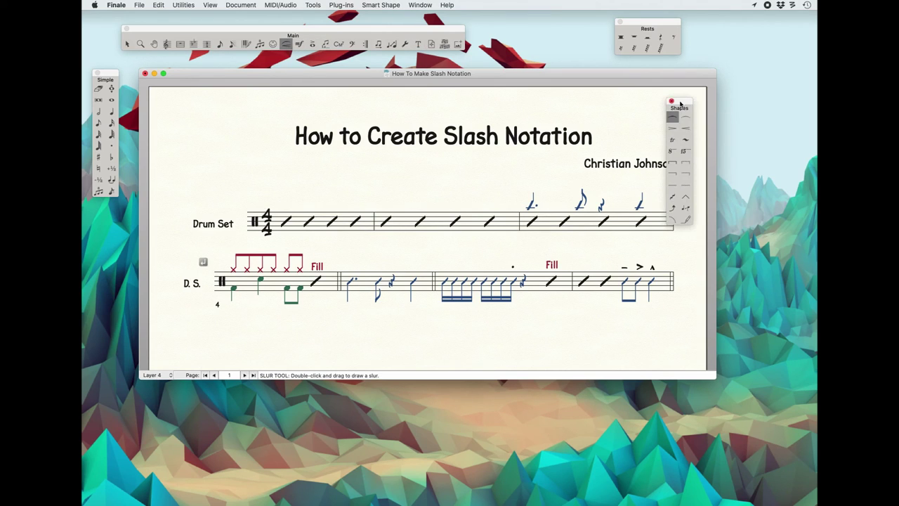
left_click(686, 184)
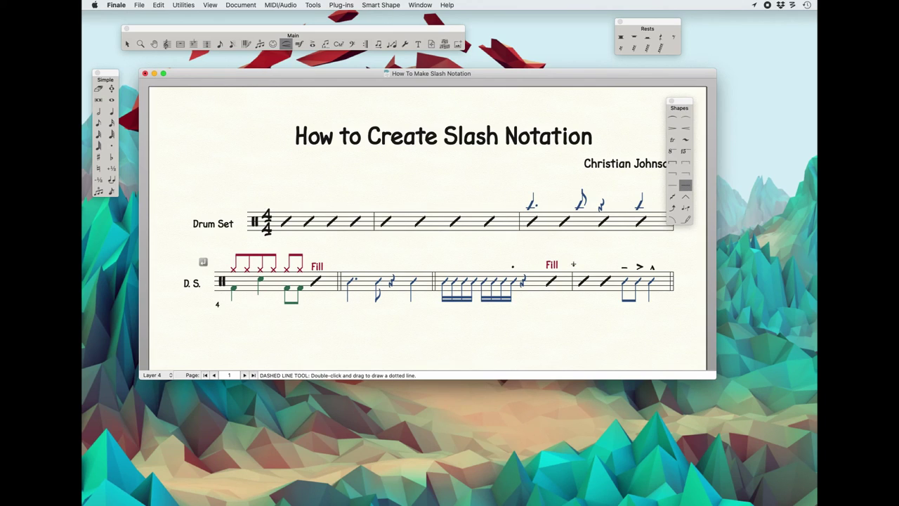
mouse_move(574, 264)
left_mouse_down()
mouse_move(614, 264)
mouse_move(590, 264)
left_mouse_up()
key("Left")
key("Left")
key("Left")
key("Escape")
left_click(607, 265)
left_click_drag(678, 104, 683, 104)
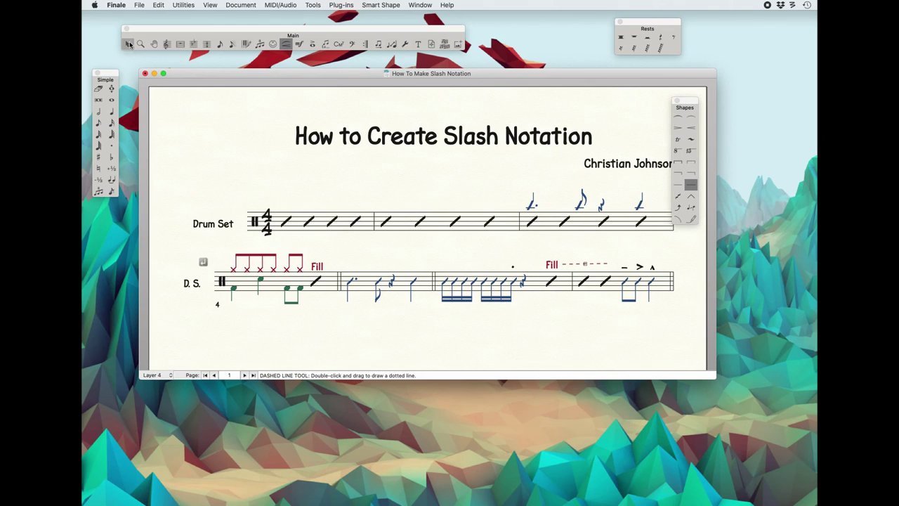
left_click(127, 44)
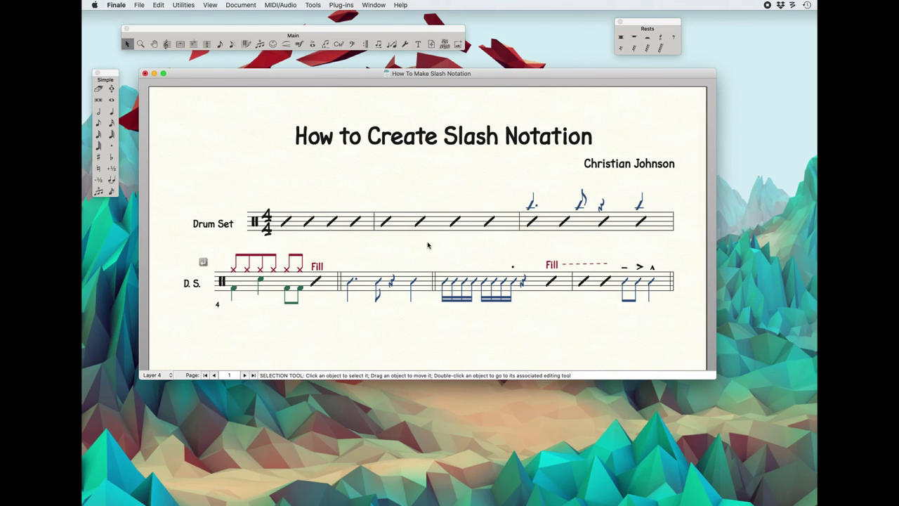